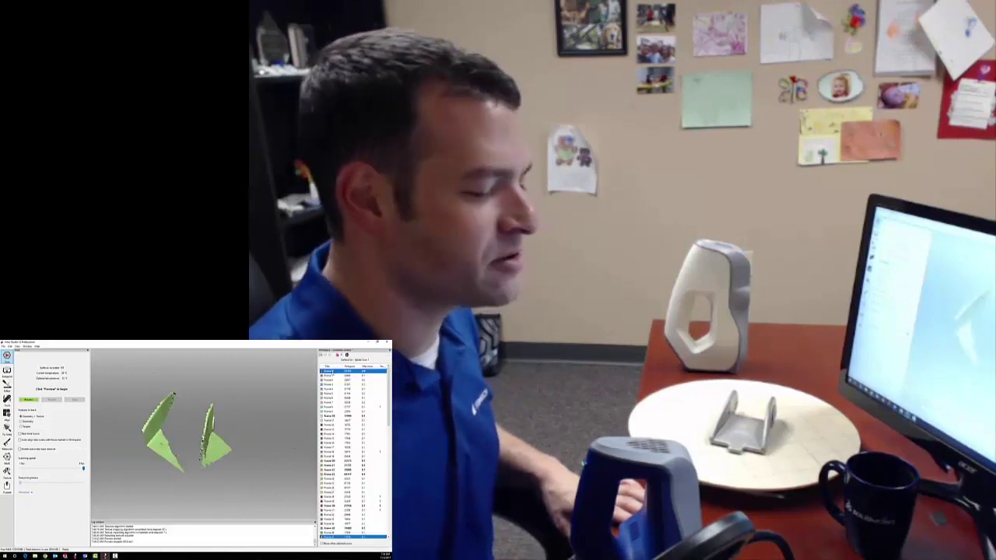
key("Down")
key("Down")
key("Down")
key("Down")
key("Down")
key("Down")
key("Down")
key("Down")
key("Down")
key("Down")
key("Down")
key("Down")
key("Down")
key("Down")
key("Down")
key("Down")
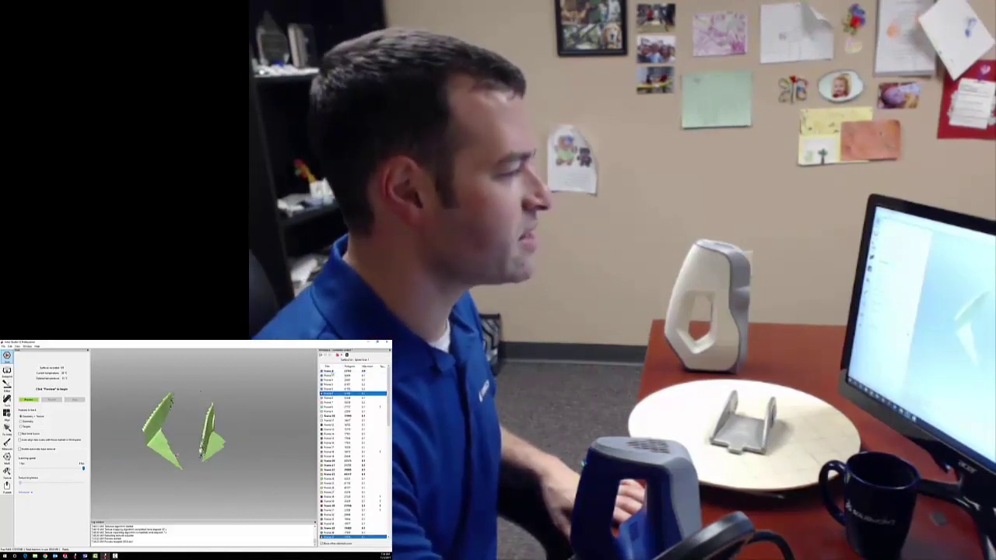
key("Down")
key("Down")
key("Down")
key("Down")
key("Down")
key("Down")
key("Down")
key("Down")
key("Down")
key("Down")
key("Down")
key("Down")
key("Down")
key("Down")
key("Down")
key("Down")
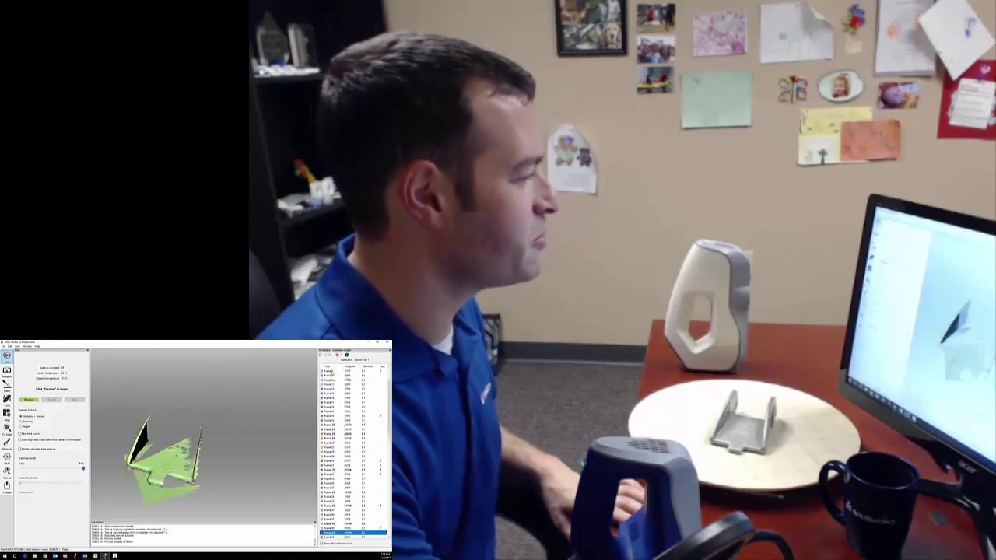
key("Down")
key("Down")
key("Down")
key("Down")
key("Down")
key("Down")
key("Down")
key("Down")
key("Down")
key("Down")
key("Down")
key("Down")
key("Down")
key("Down")
key("Down")
key("Down")
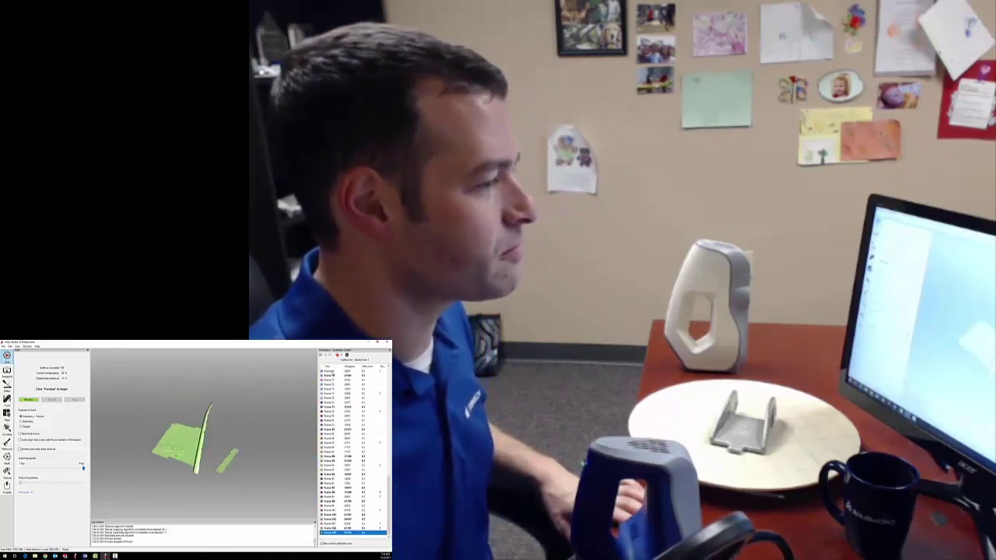
key("Home")
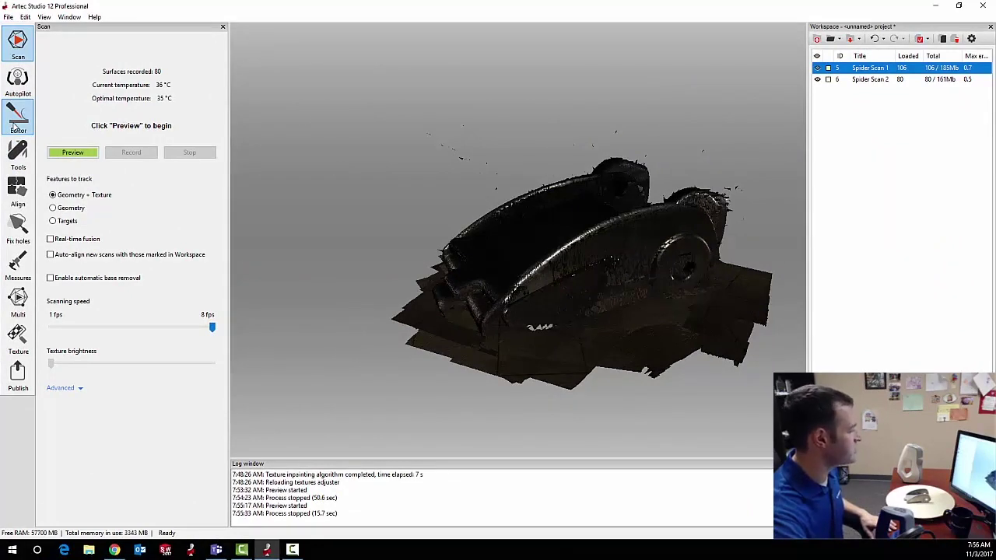
Switch to the Editor so fine registration runs on both bracket scans, cutting max error to 0.3
left_click(14, 125)
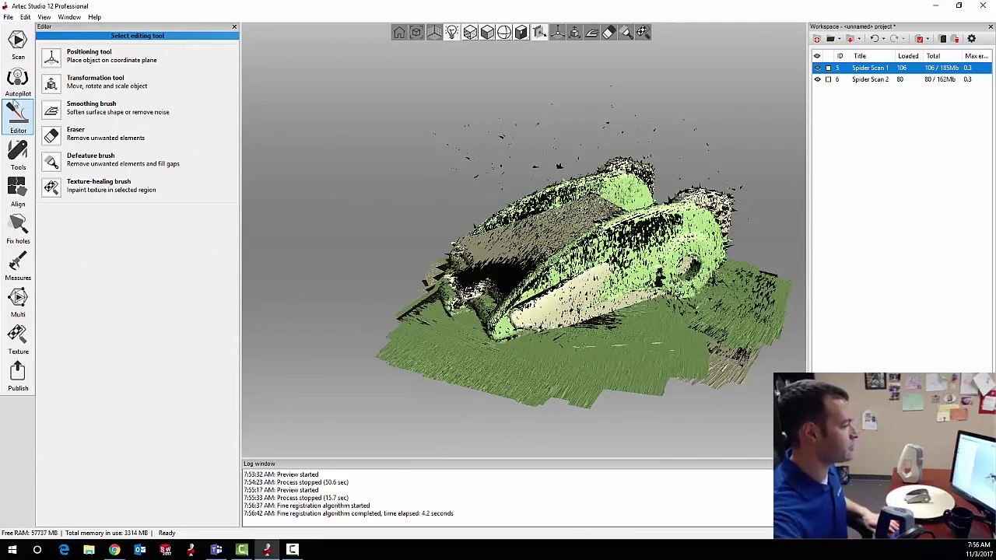
Hide Spider Scan 2 and erase a stray lower-right base patch from Spider Scan 1 using 2D selection
left_click(818, 80)
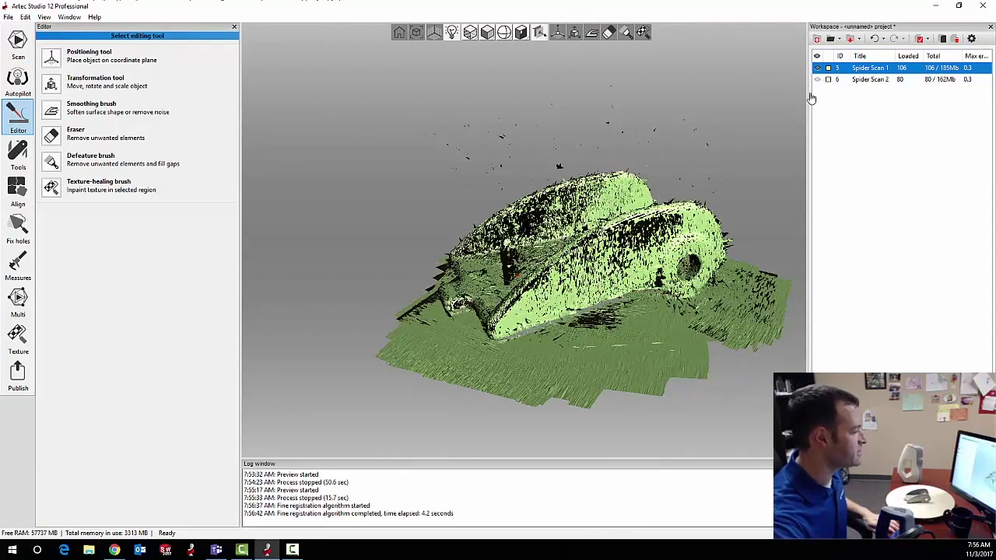
left_click(812, 97)
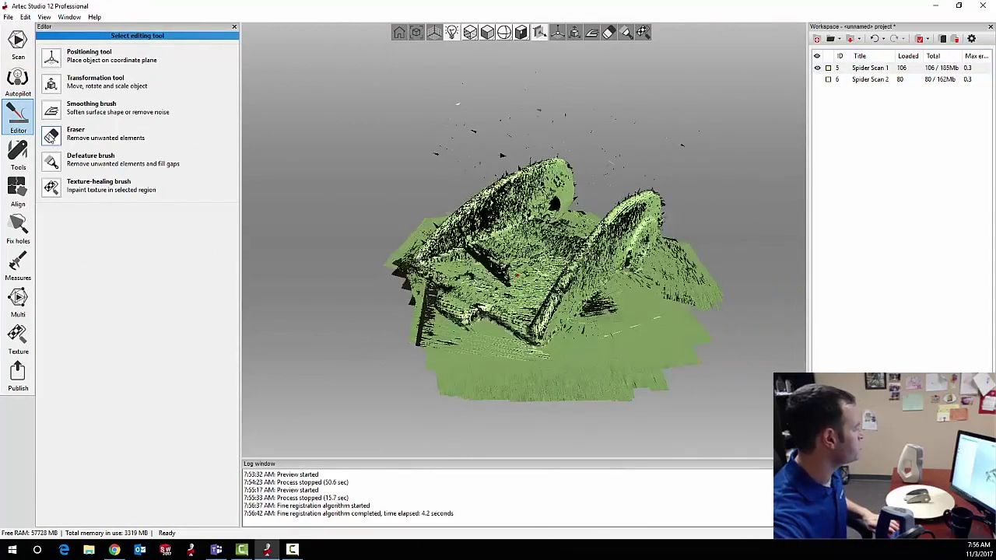
left_click(51, 137)
left_click(45, 113)
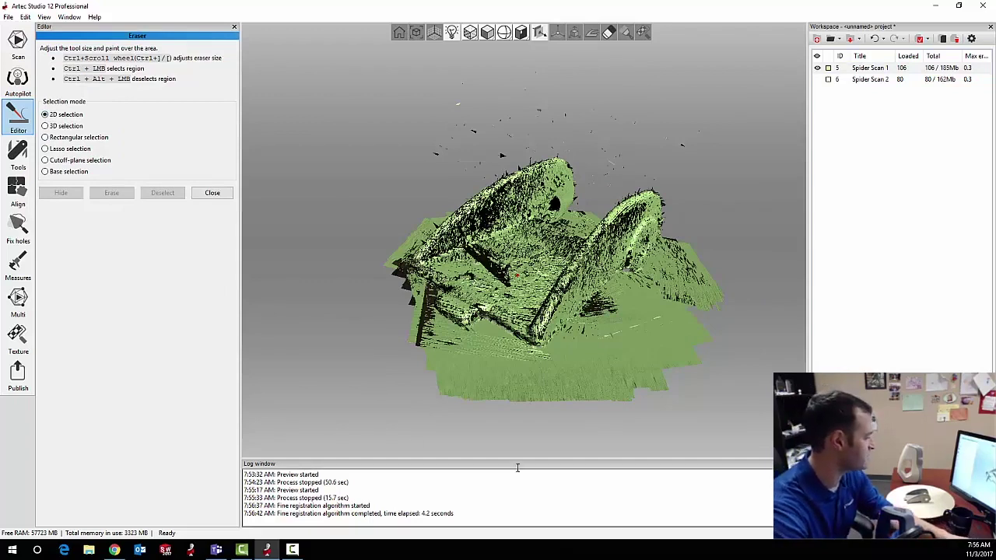
mouse_move(656, 400)
left_mouse_down("ctrl")
mouse_move(674, 342)
mouse_move(702, 334)
mouse_move(680, 378)
left_mouse_up("ctrl")
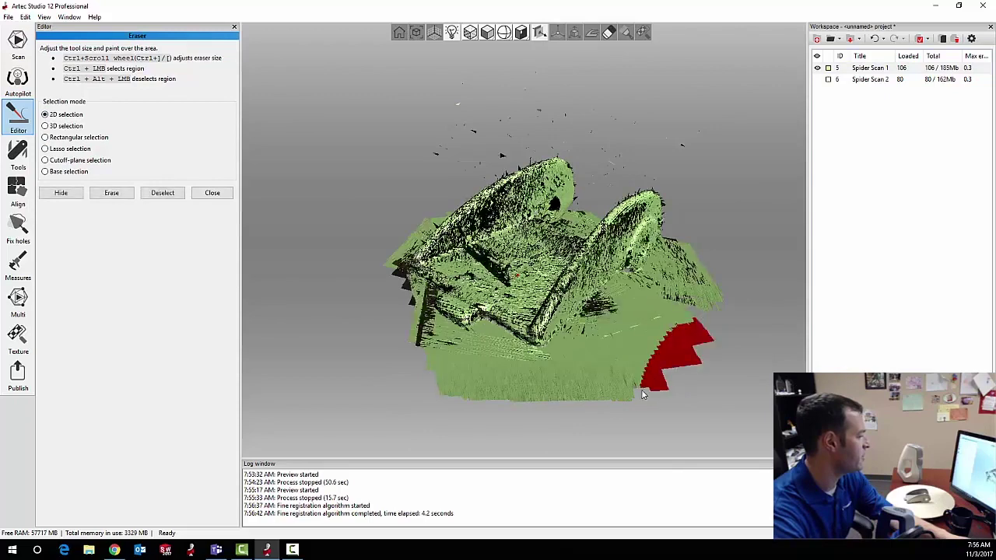
left_click(112, 194)
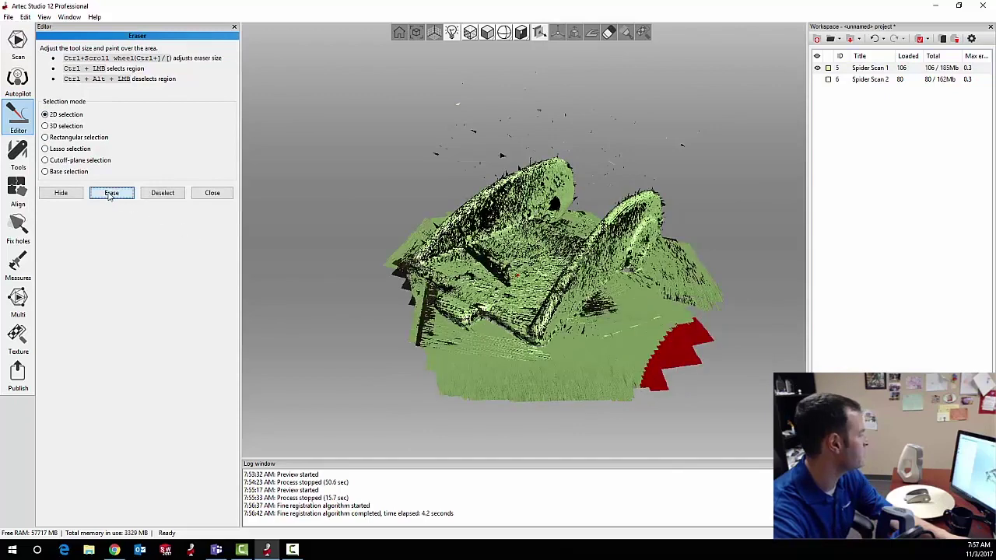
Erase a stray region on Spider Scan 1's right side with lasso selection
left_click(46, 151)
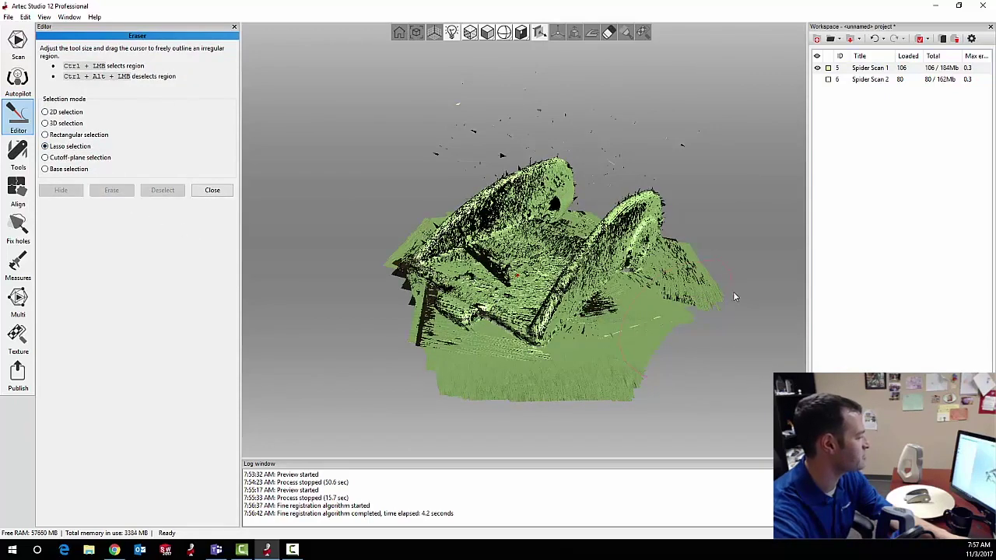
left_click_drag(733, 333, 728, 338, "ctrl")
left_click(111, 190)
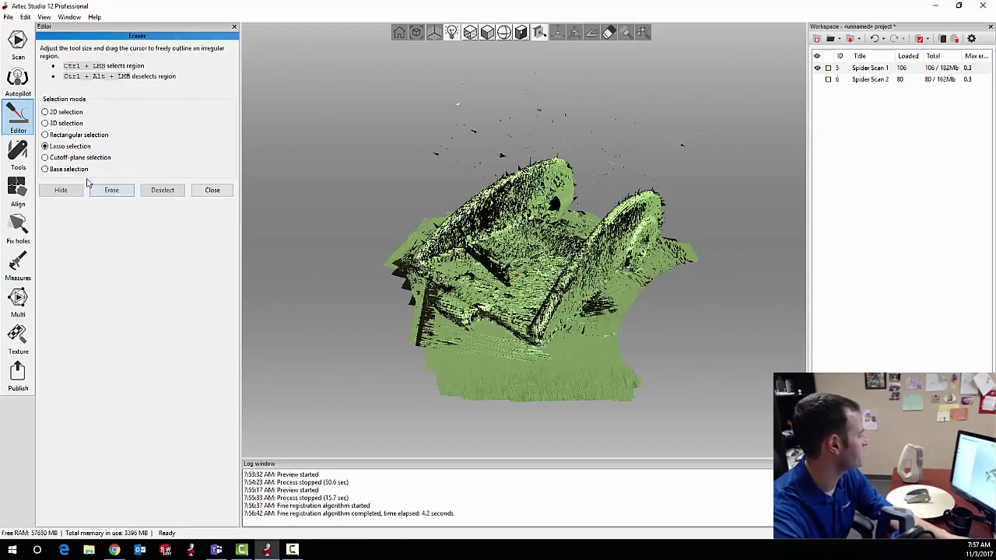
Base-select Spider Scan 1's flat turntable base and erase it
left_click(48, 169)
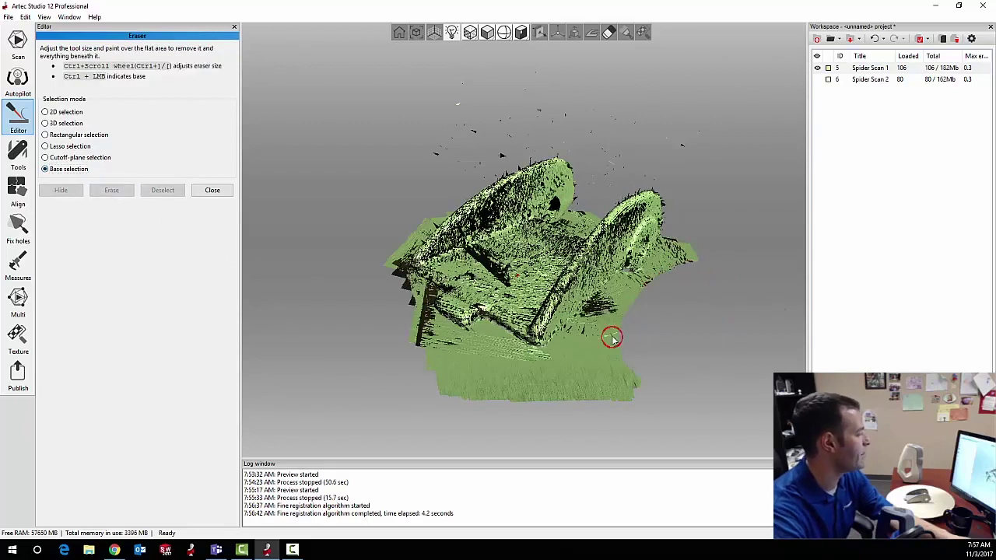
mouse_move(612, 336)
left_mouse_down("ctrl")
mouse_move(575, 375)
mouse_move(460, 377)
left_mouse_up("ctrl")
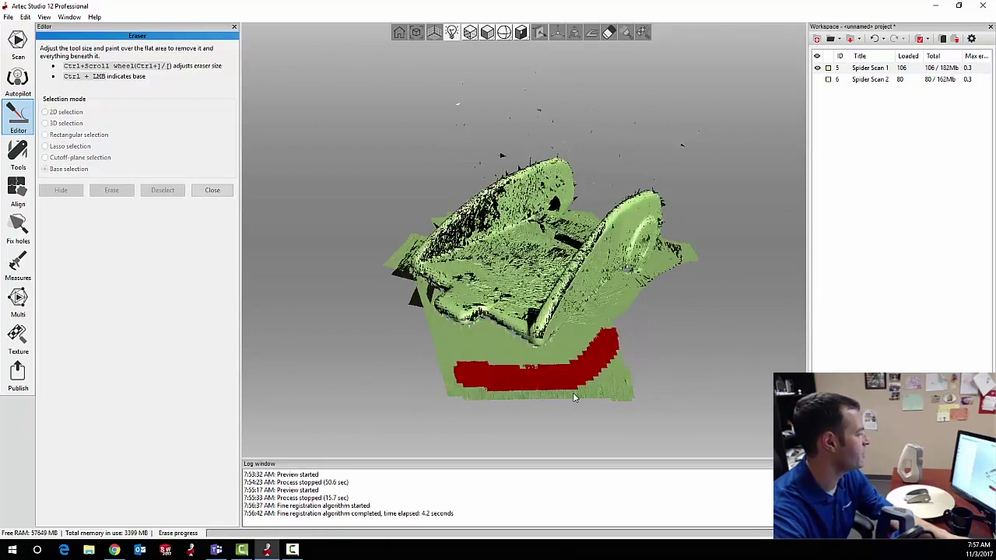
left_click_drag(573, 403, 496, 371)
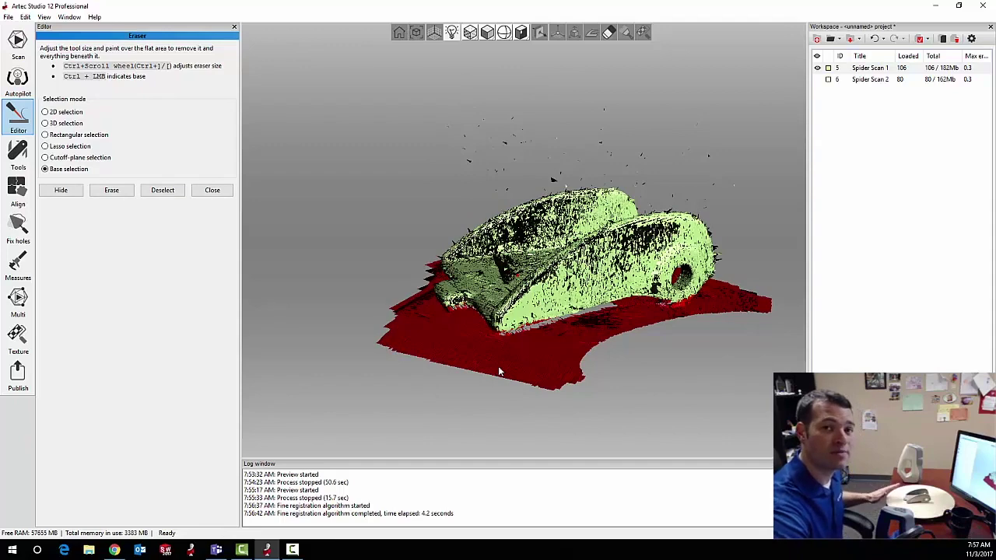
left_click(113, 191)
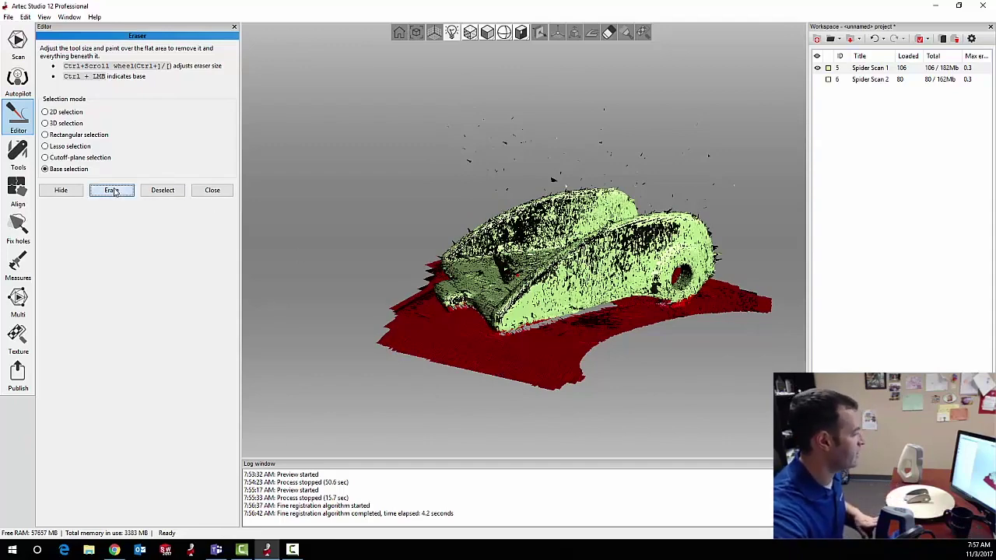
Show only Spider Scan 2, then base-select and erase its flat turntable base
left_click(817, 68)
left_click(818, 79)
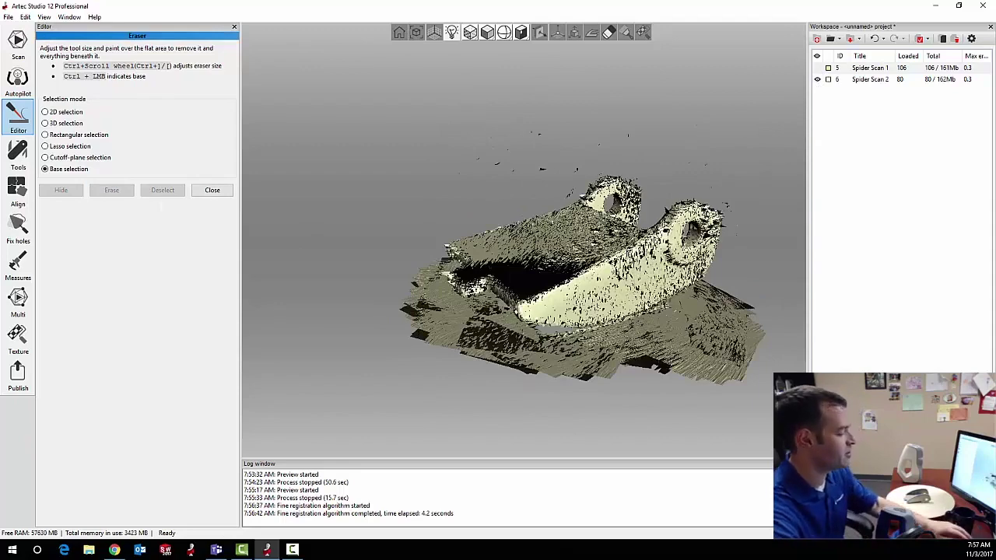
mouse_move(674, 303)
left_mouse_down("ctrl")
mouse_move(719, 324)
mouse_move(653, 350)
left_mouse_up("ctrl")
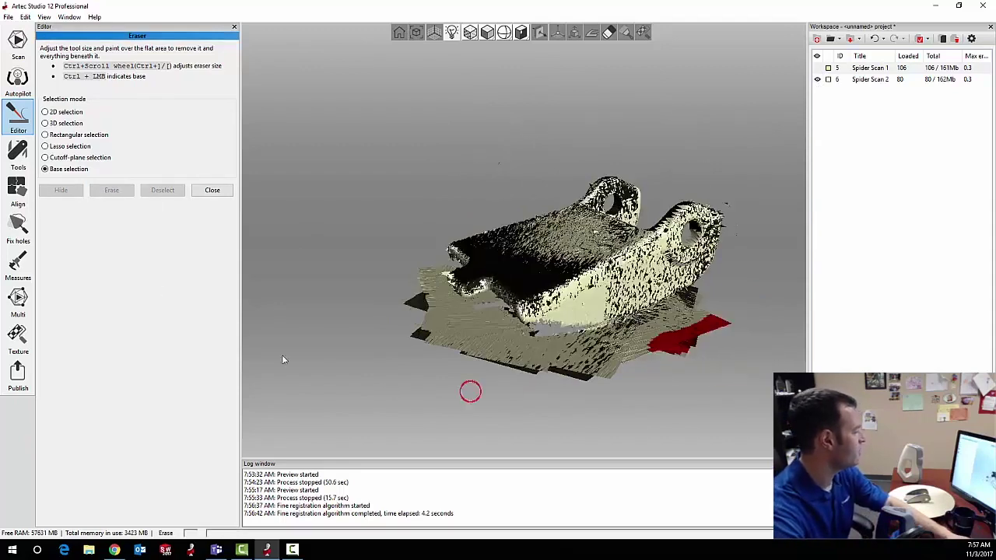
left_click(109, 191)
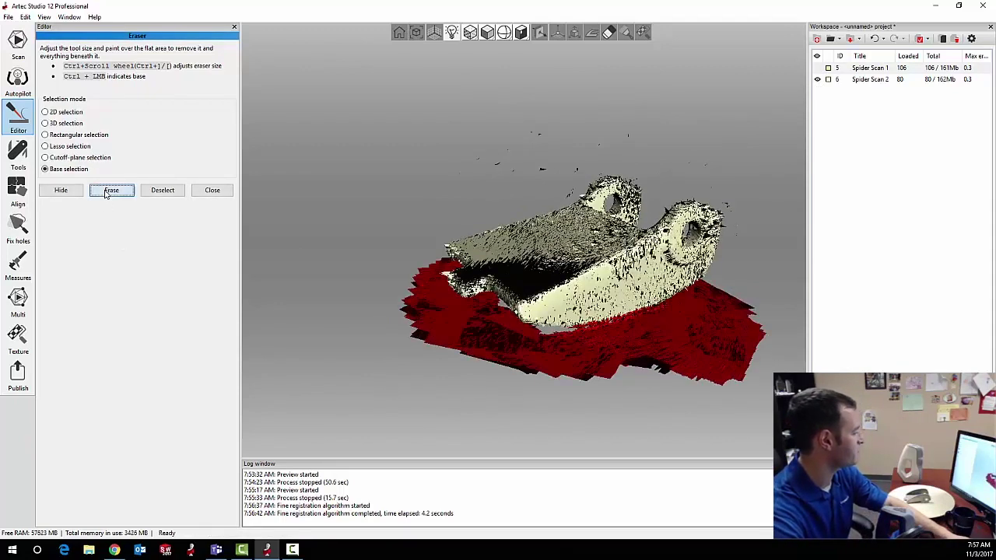
Make both cleaned scans visible together and close the Eraser
left_click(818, 80)
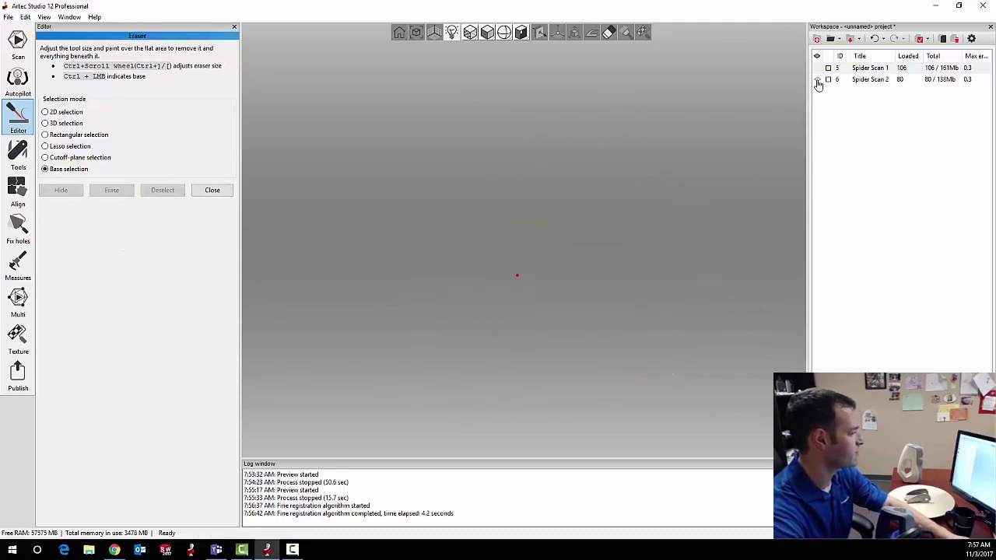
left_click(817, 68)
left_click(818, 79)
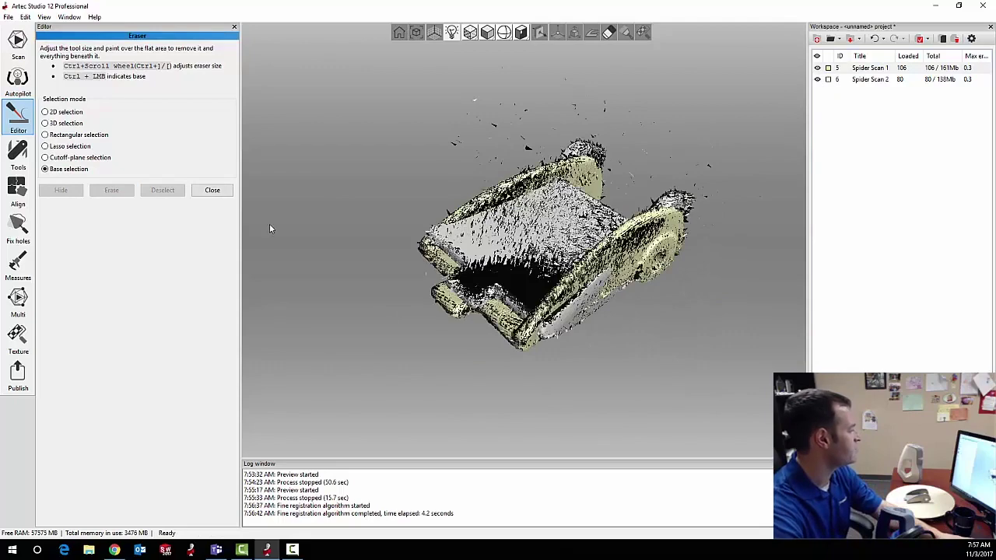
left_click(211, 191)
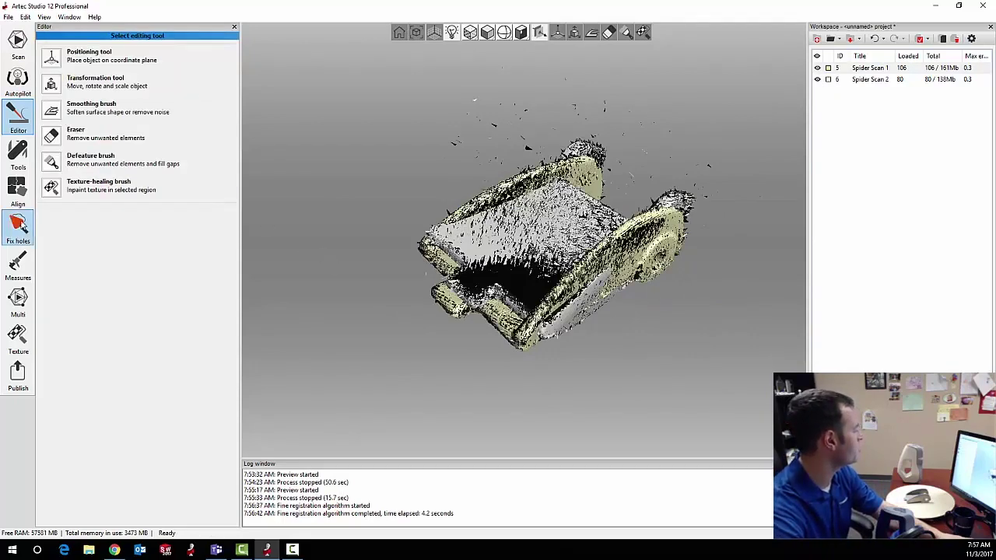
Rigidly align Spider Scan 2 to Spider Scan 1 using three matching point pairs, including the hole and tip
left_click(17, 191)
left_click_drag(595, 309, 746, 70)
left_click_drag(699, 275, 571, 236)
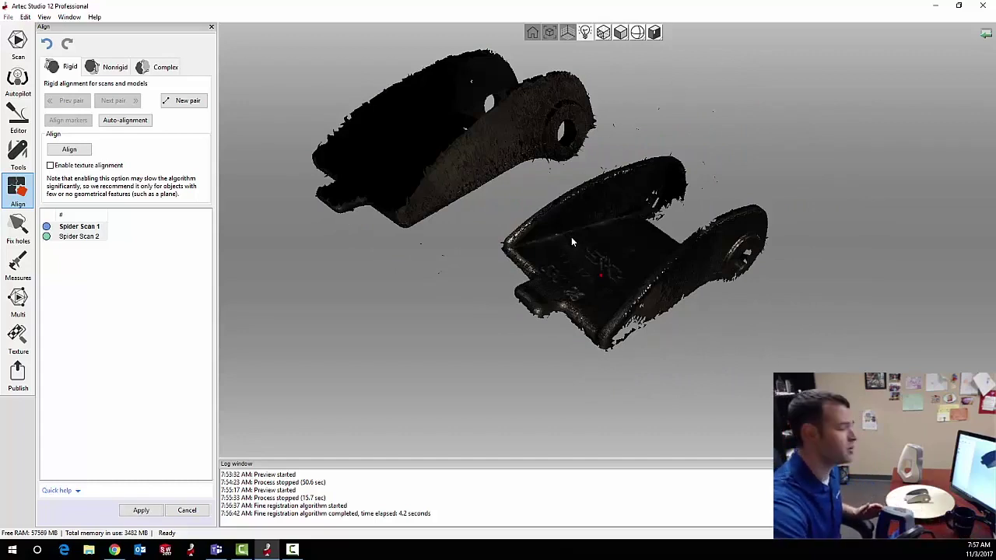
left_click(566, 117)
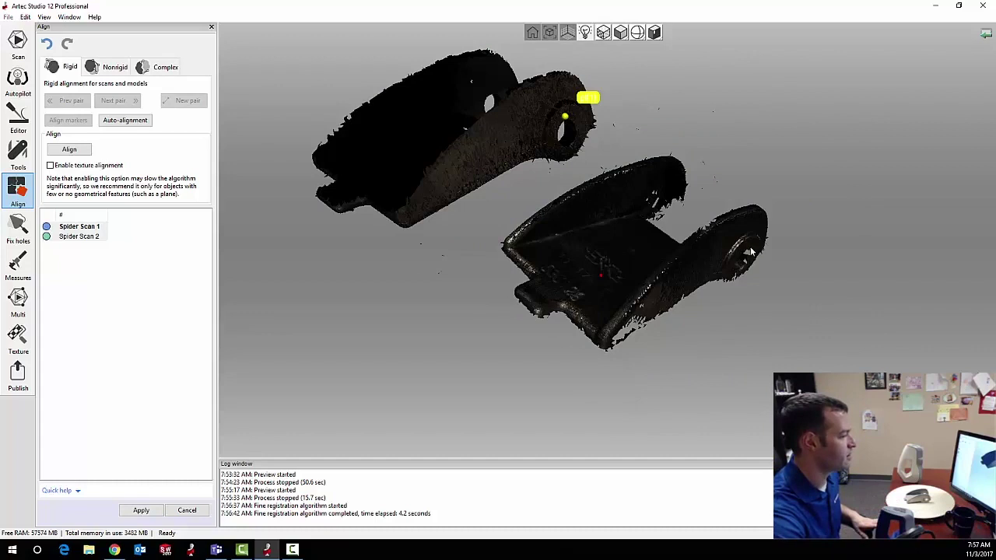
left_click(748, 250)
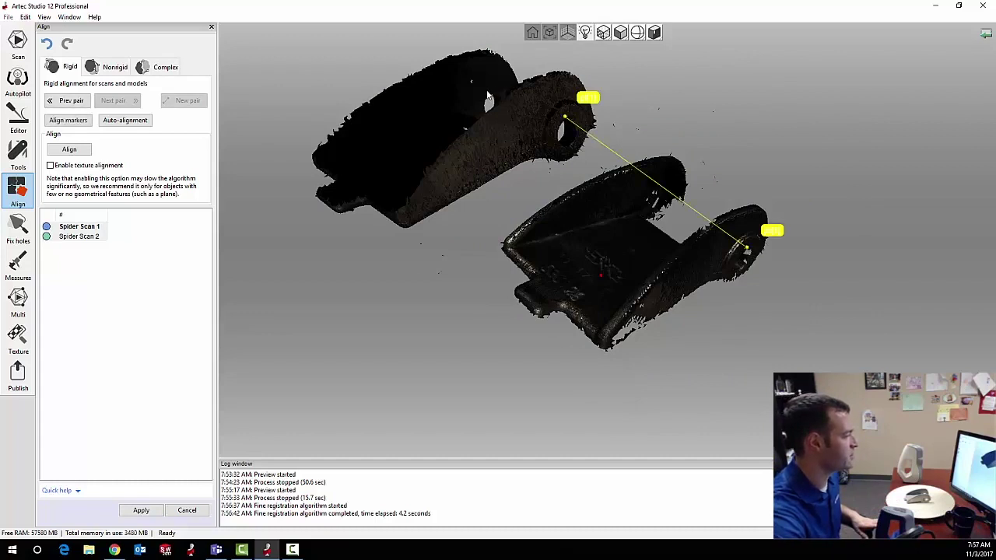
left_click(487, 93)
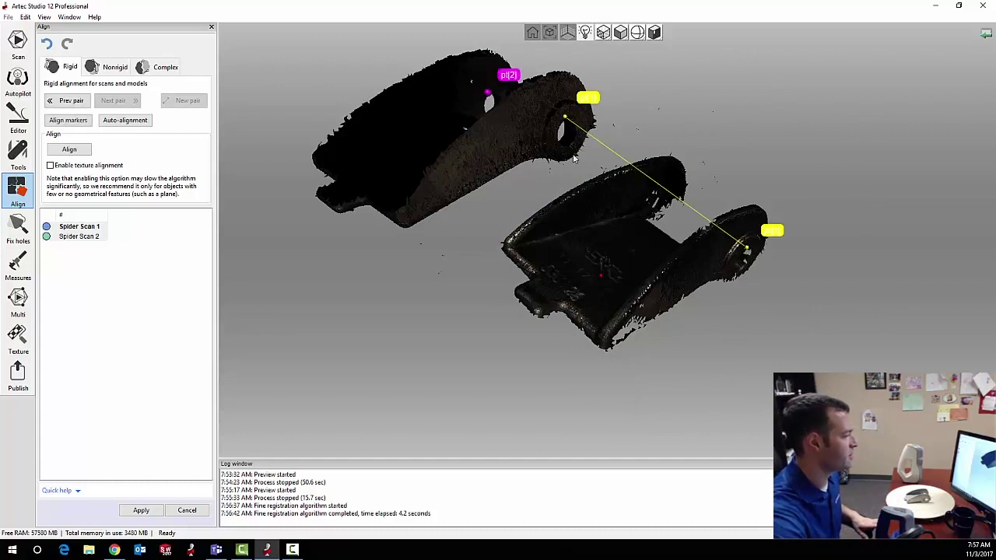
left_click(654, 196)
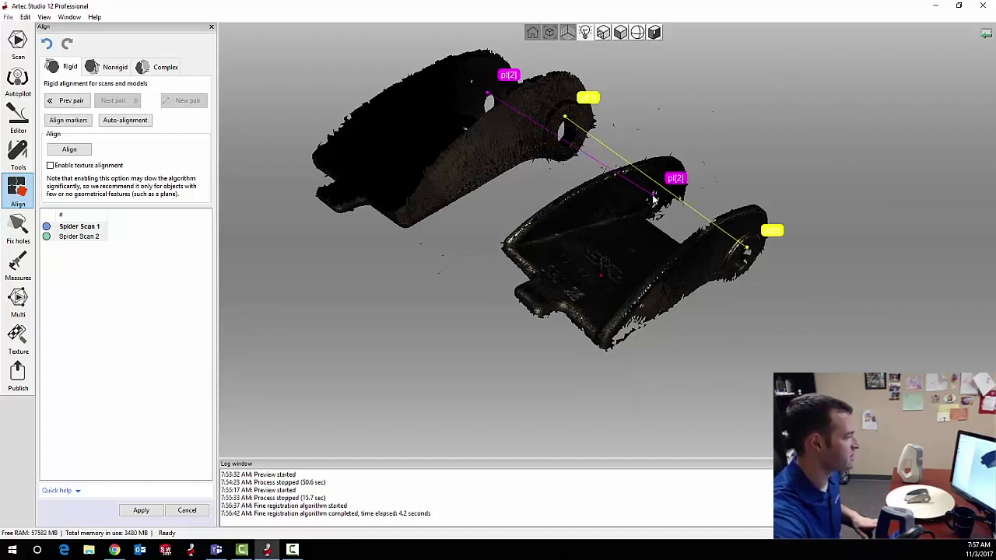
left_click(540, 315)
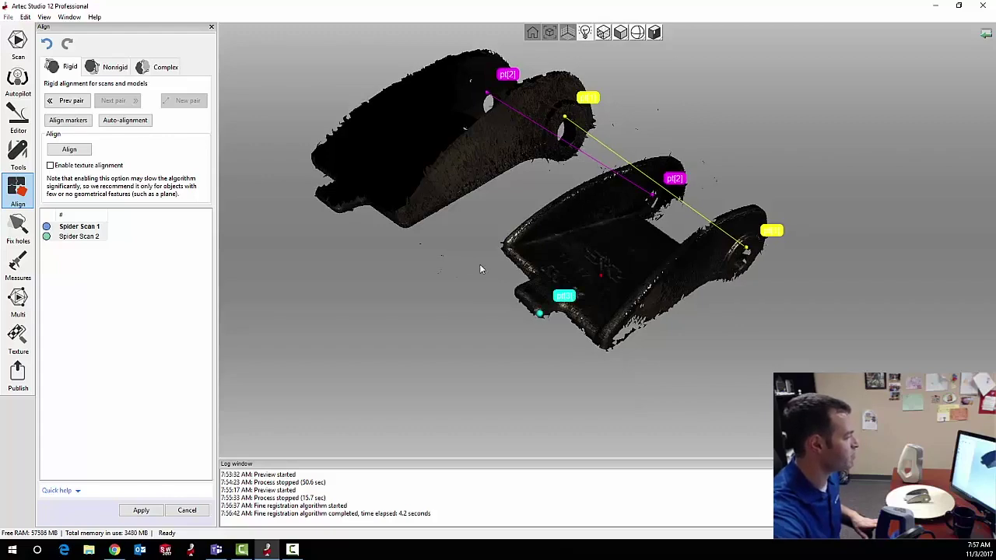
left_click(340, 212)
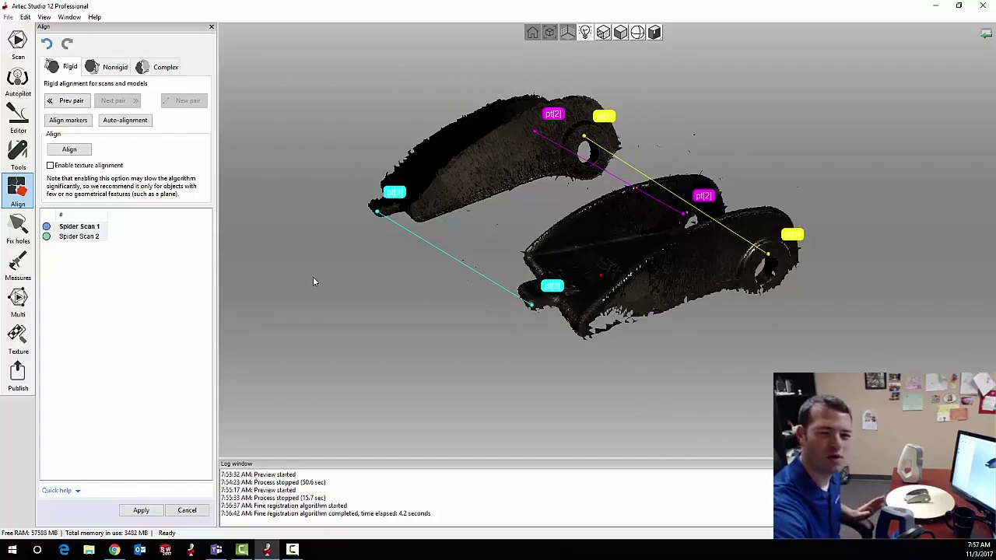
left_click(72, 151)
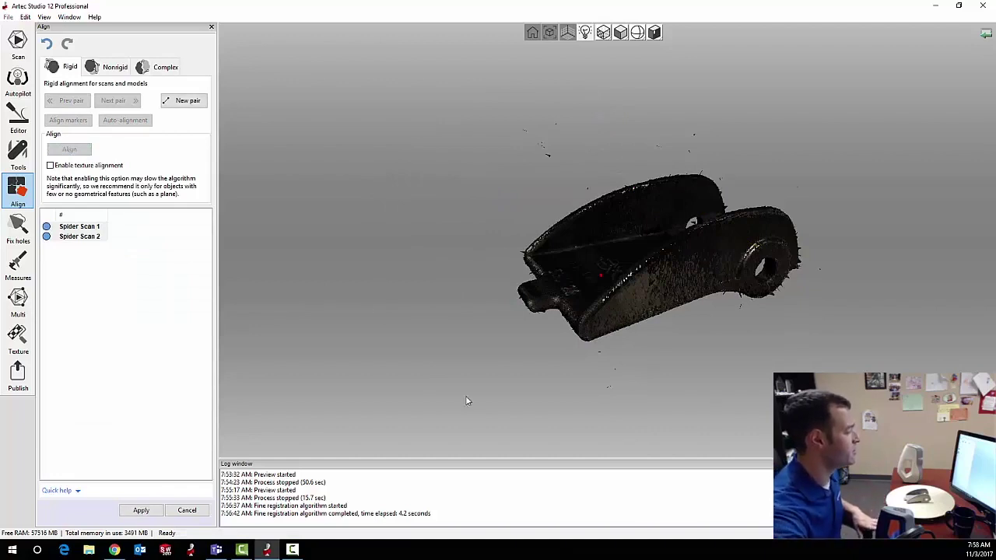
left_click_drag(466, 397, 654, 417)
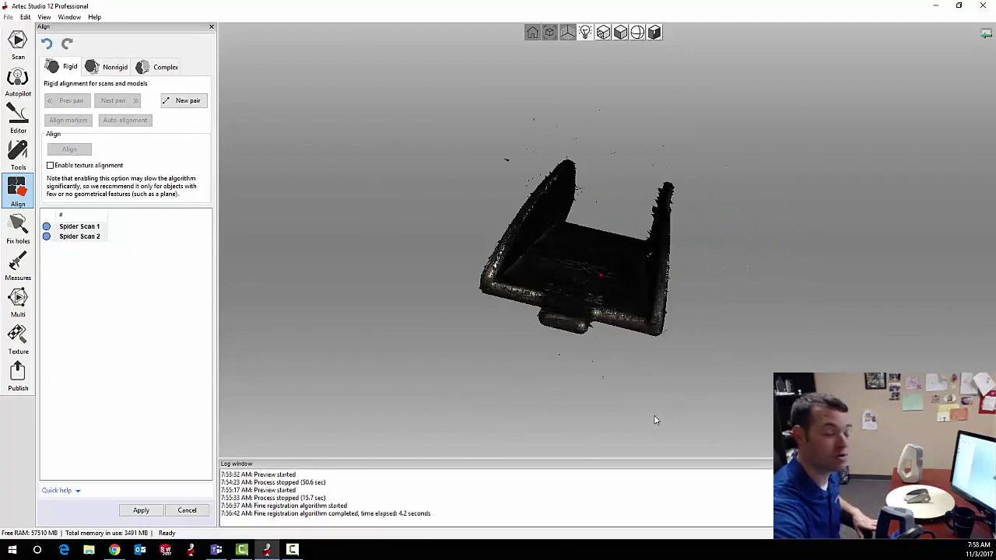
Apply the rigid alignment and set Spider Scan 1's display colour to dark blue
left_click(141, 511)
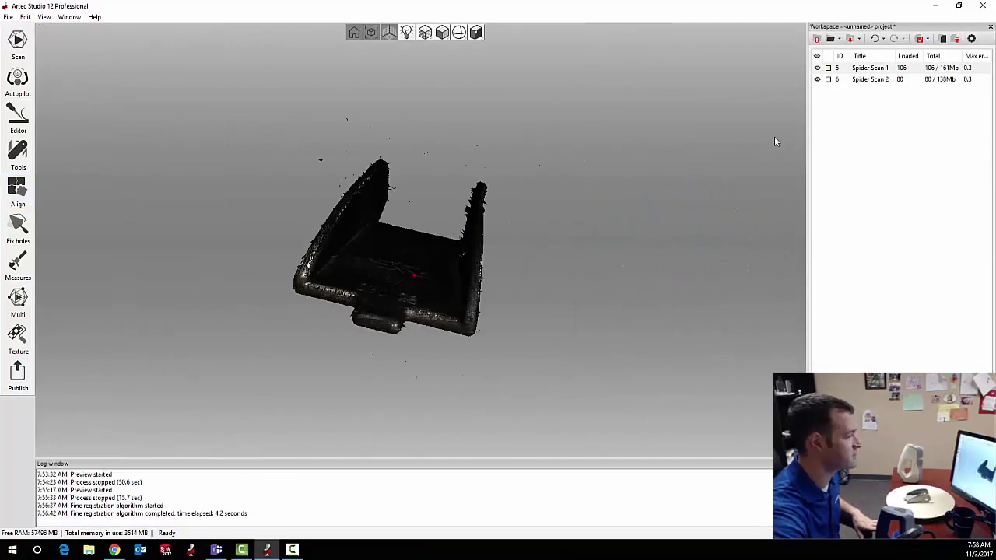
left_click(828, 68)
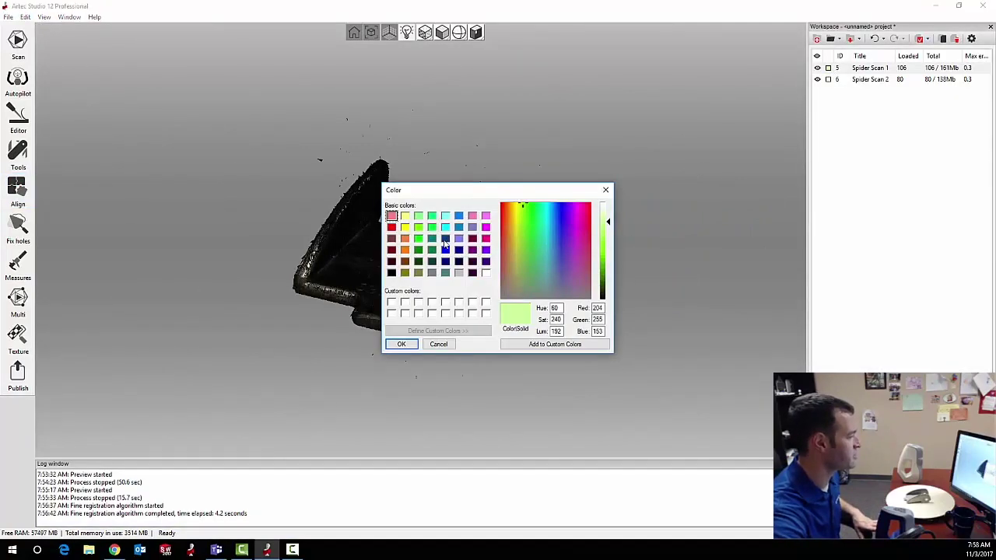
left_click(445, 241)
left_click(402, 344)
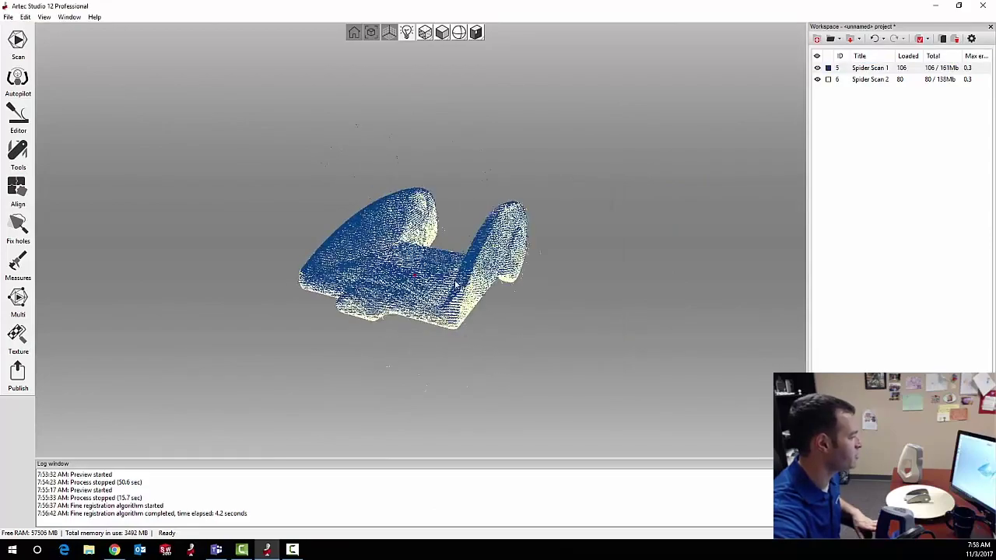
left_click_drag(456, 286, 228, 293)
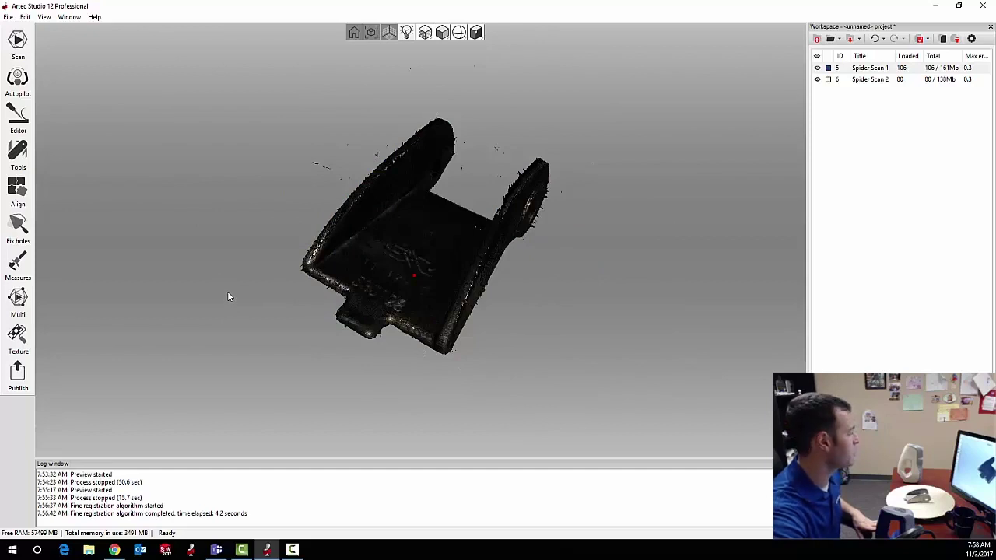
left_click(18, 152)
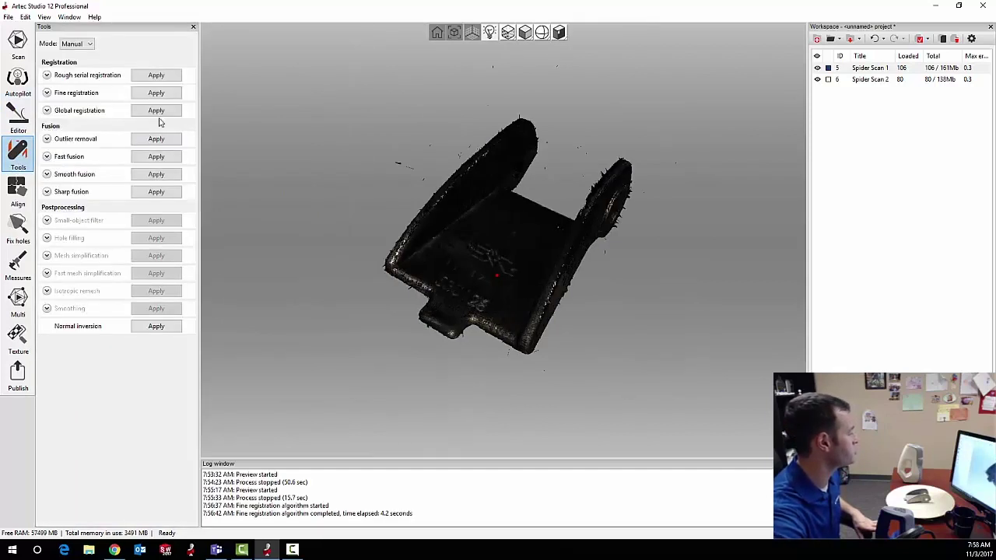
Run global registration on both aligned scans, then start Sharp fusion to merge them
left_click(165, 114)
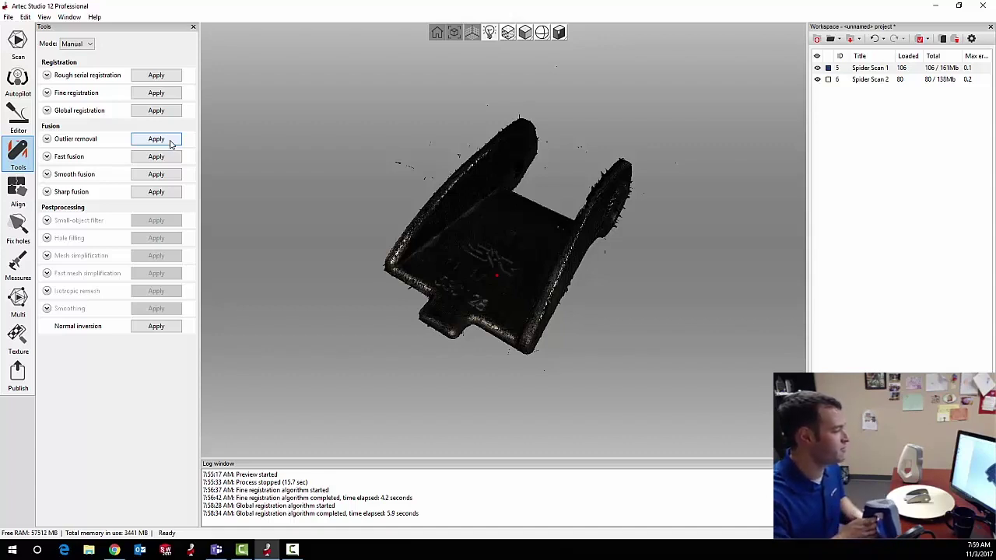
mouse_move(545, 366)
left_mouse_down()
mouse_move(625, 339)
mouse_move(709, 264)
mouse_move(666, 330)
left_mouse_up()
mouse_move(548, 172)
left_mouse_down()
mouse_move(618, 256)
mouse_move(574, 183)
mouse_move(445, 143)
left_mouse_up()
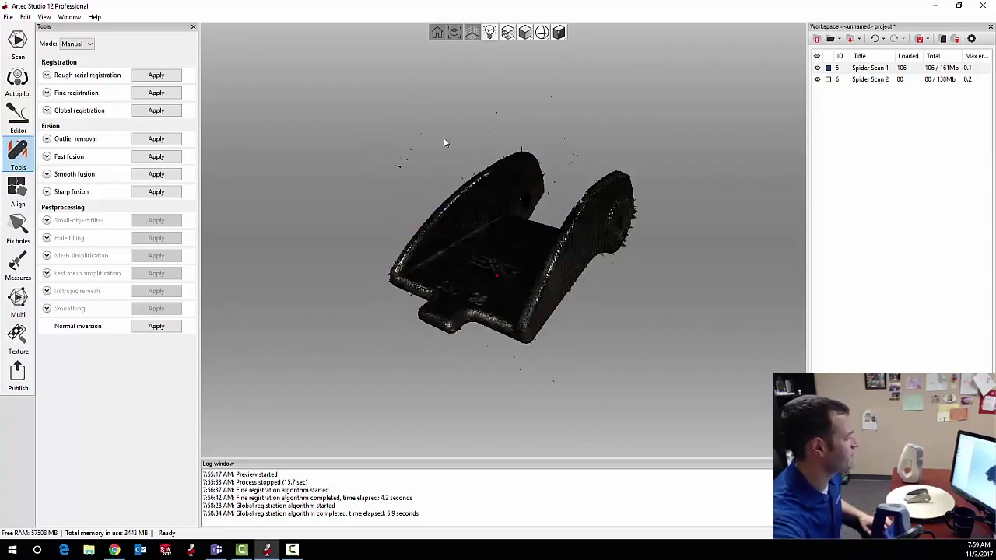
left_click_drag(444, 139, 495, 172)
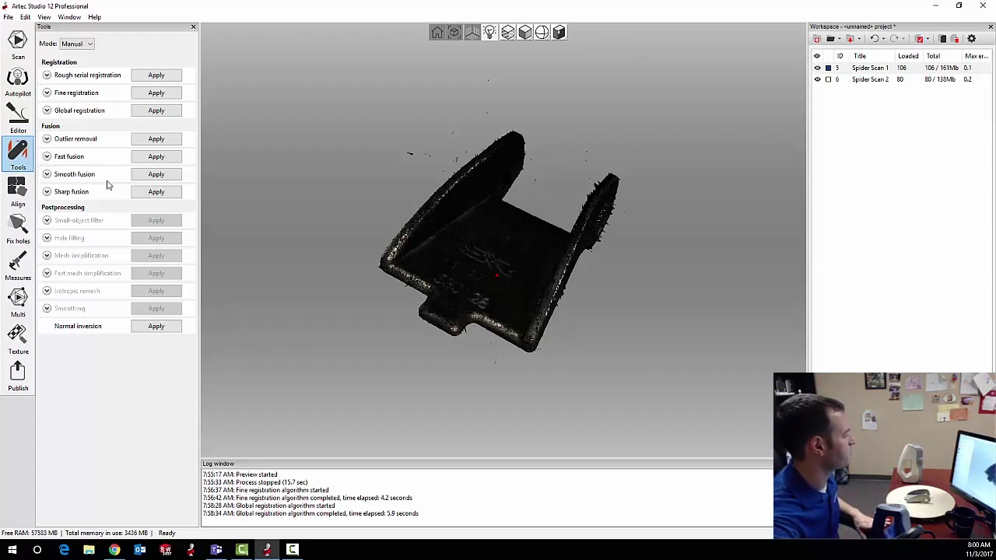
left_click(149, 194)
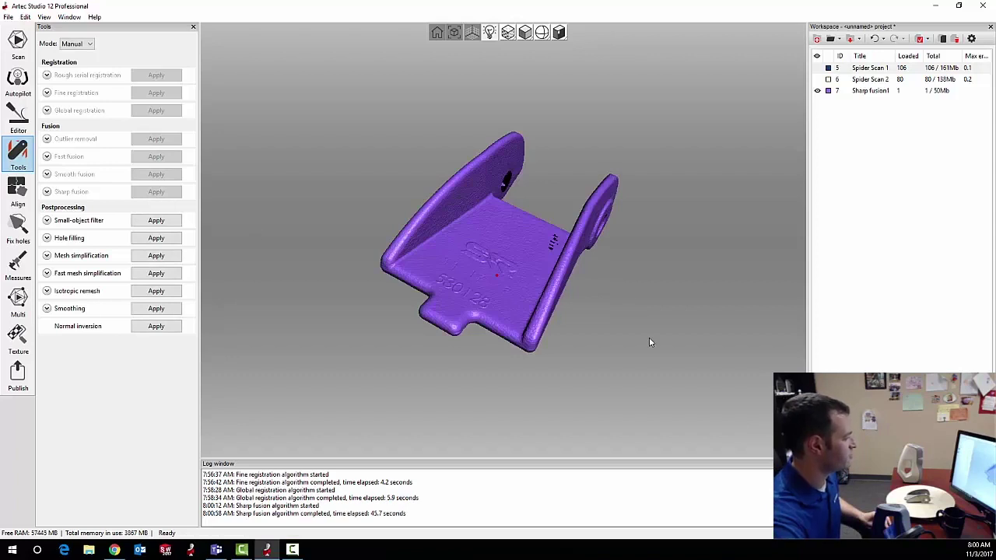
Rotate Sharp fusion1 to inspect the engraved 530128 lettering and both side holes
mouse_move(615, 347)
left_mouse_down()
mouse_move(600, 350)
mouse_move(459, 257)
mouse_move(662, 311)
mouse_move(528, 226)
mouse_move(699, 288)
mouse_move(603, 278)
mouse_move(592, 340)
mouse_move(382, 268)
mouse_move(583, 281)
mouse_move(418, 289)
mouse_move(310, 365)
mouse_move(537, 290)
mouse_move(556, 343)
mouse_move(589, 323)
mouse_move(524, 272)
mouse_move(490, 352)
left_mouse_up()
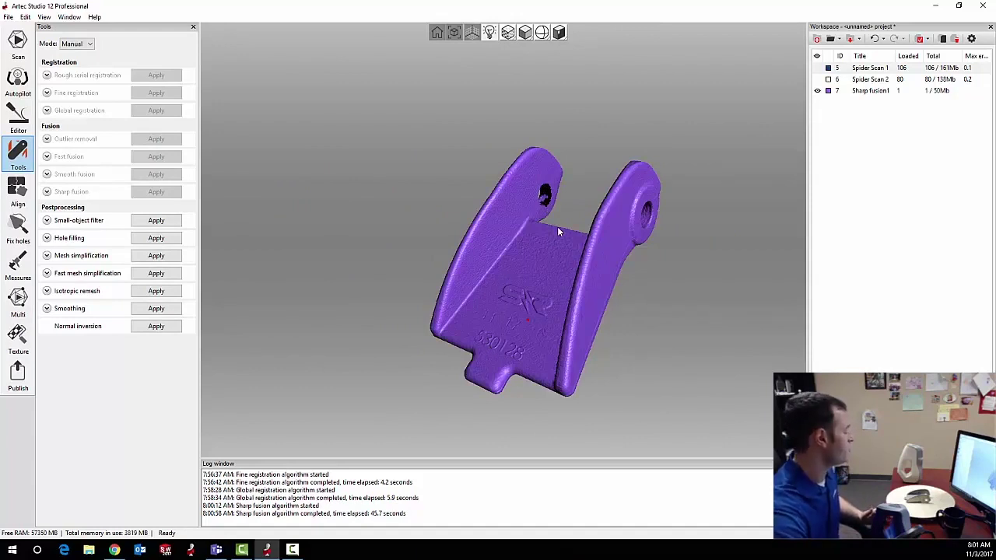
mouse_move(560, 187)
left_mouse_down()
mouse_move(671, 242)
mouse_move(652, 273)
mouse_move(554, 247)
left_mouse_up()
mouse_move(665, 272)
left_mouse_down()
mouse_move(402, 270)
mouse_move(576, 277)
mouse_move(679, 200)
mouse_move(702, 241)
mouse_move(568, 257)
mouse_move(701, 326)
mouse_move(682, 357)
mouse_move(656, 247)
mouse_move(426, 317)
left_mouse_up()
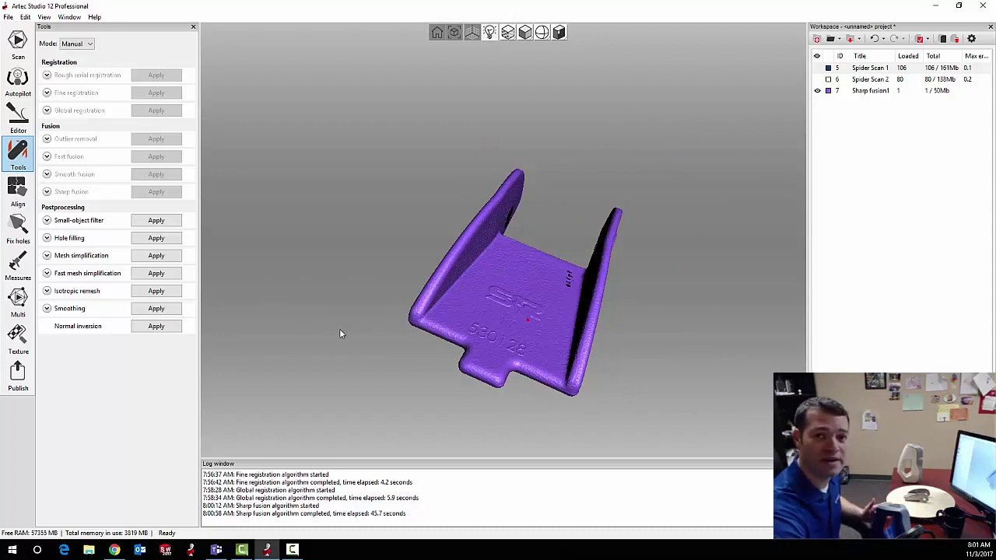
Apply Smoothing and Fast mesh simplification to Sharp fusion1, shrinking it from 44 MB to 15 MB
left_click(156, 309)
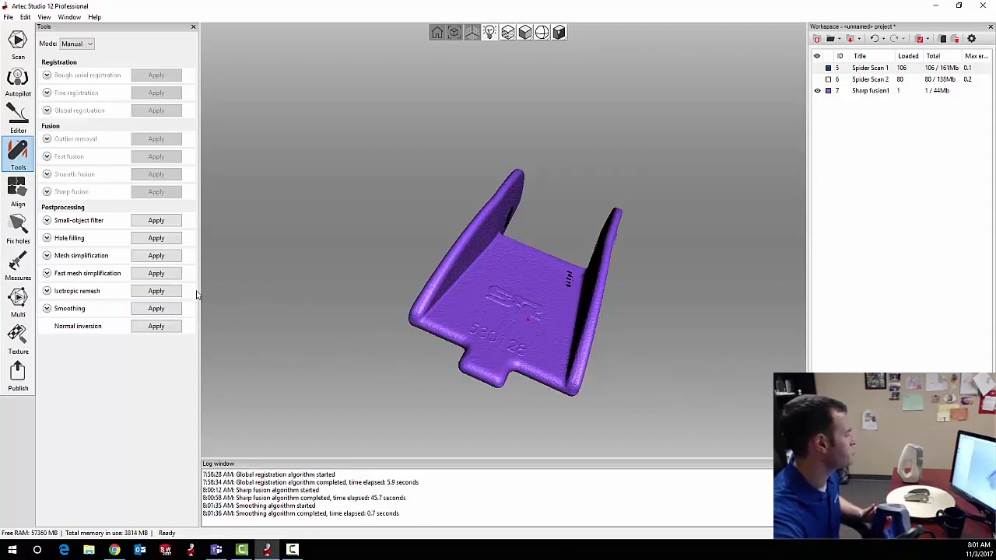
left_click(155, 274)
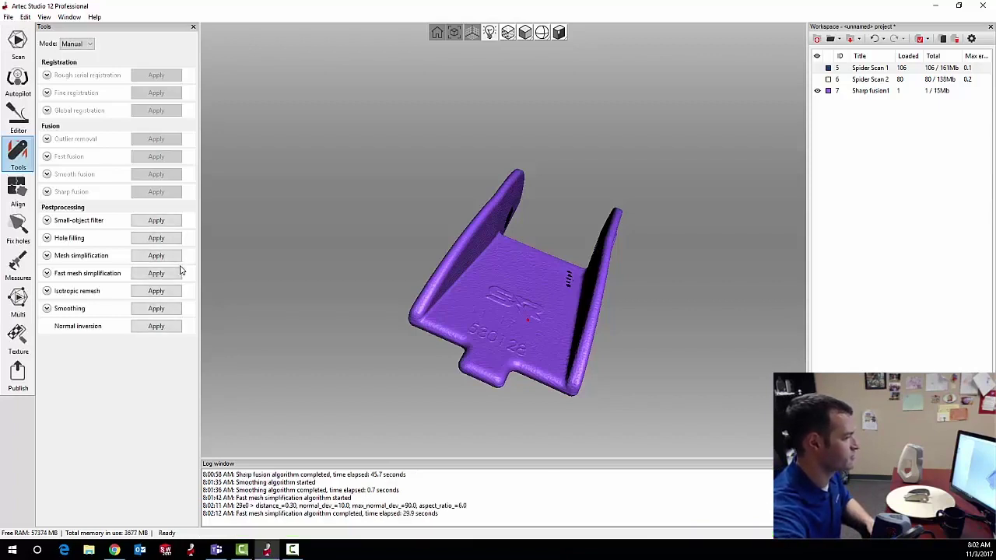
Open Fix holes and fill hole 0, the largest opening at the bracket's pin
left_click(11, 123)
left_click(12, 123)
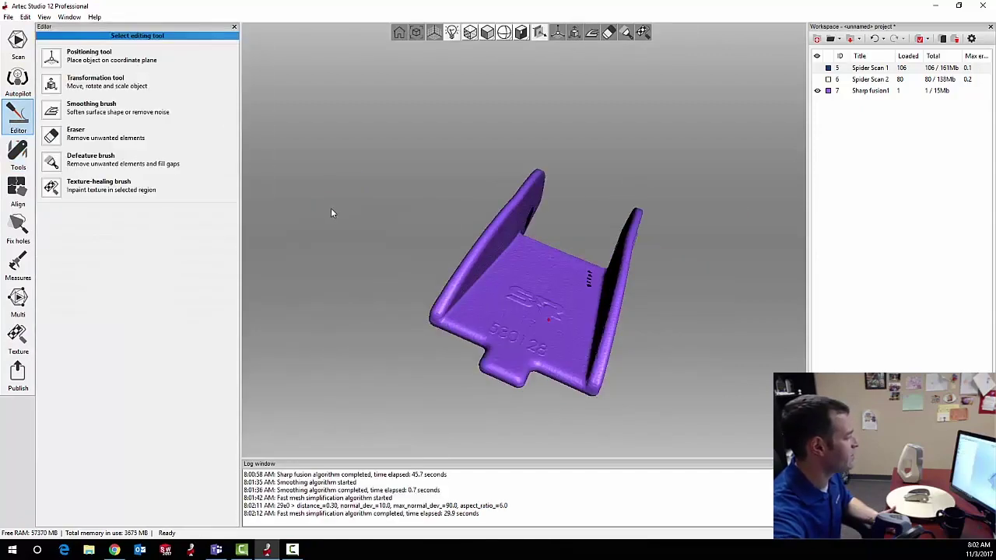
left_click(17, 227)
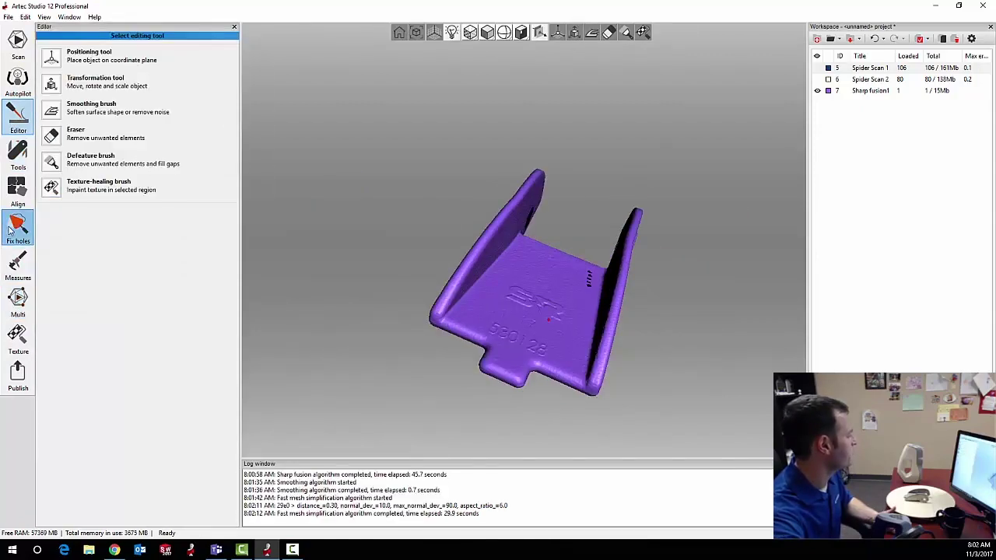
left_click_drag(583, 317, 493, 329)
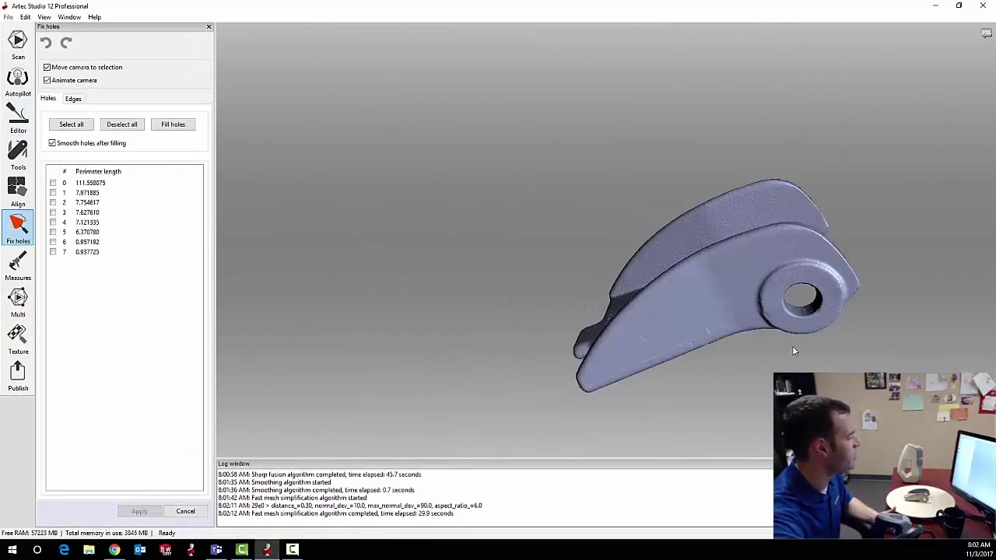
left_click_drag(802, 335, 654, 368)
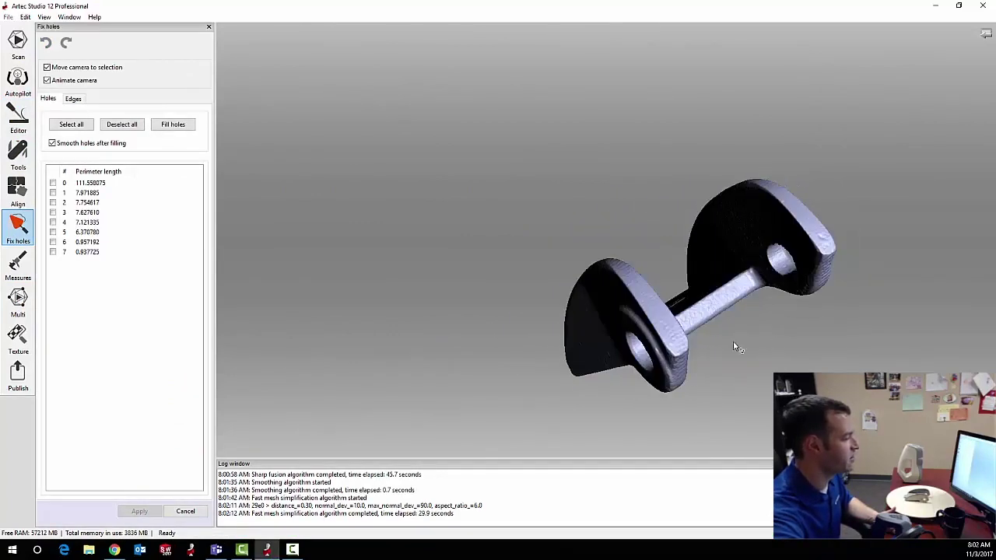
left_click_drag(734, 347, 389, 413)
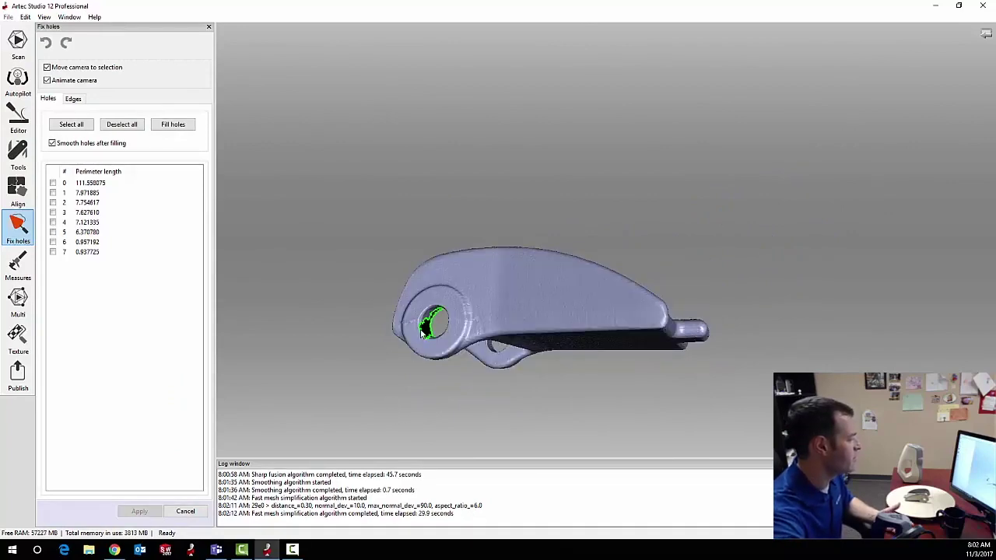
left_click(423, 330)
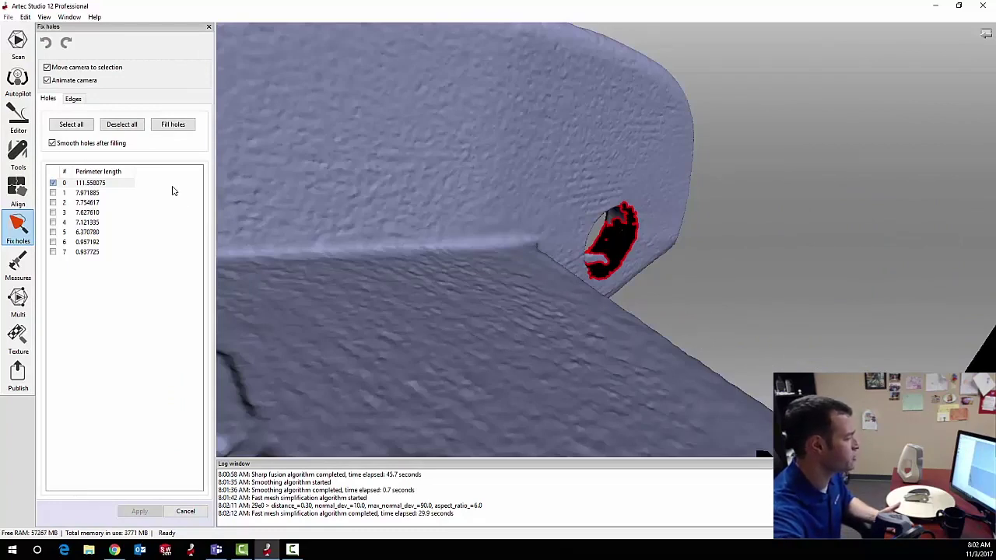
left_click(156, 128)
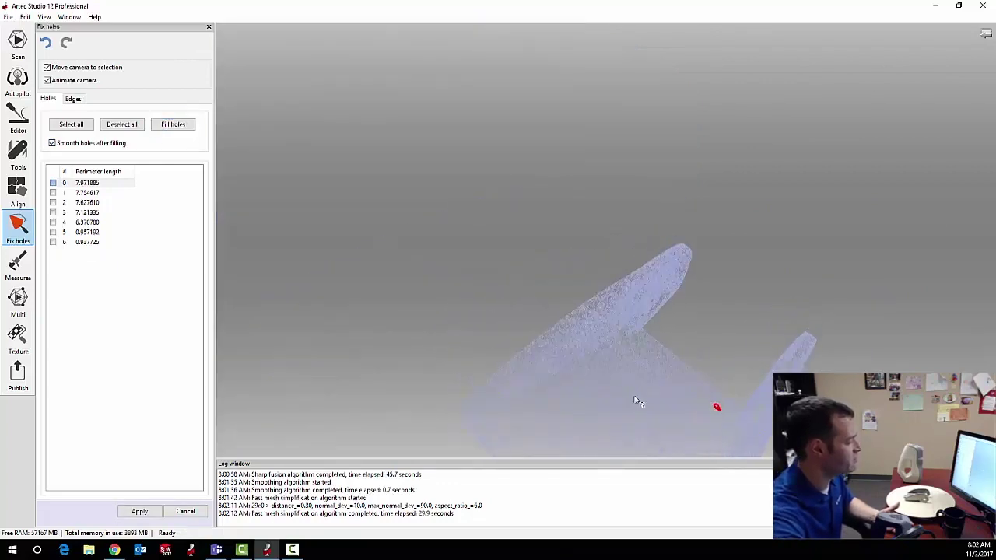
Select and fill all remaining holes, then apply the fix for a closed mesh
left_click(74, 125)
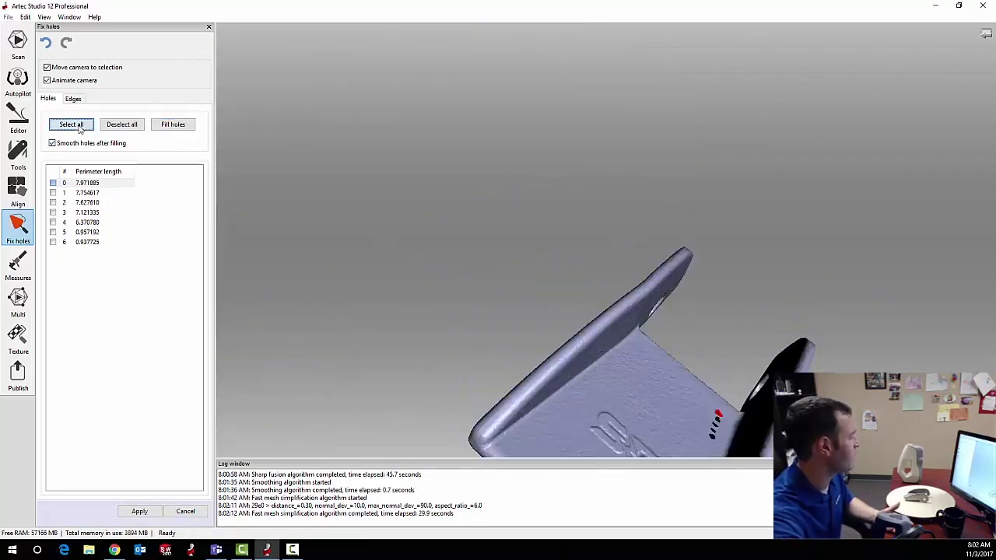
left_click(171, 125)
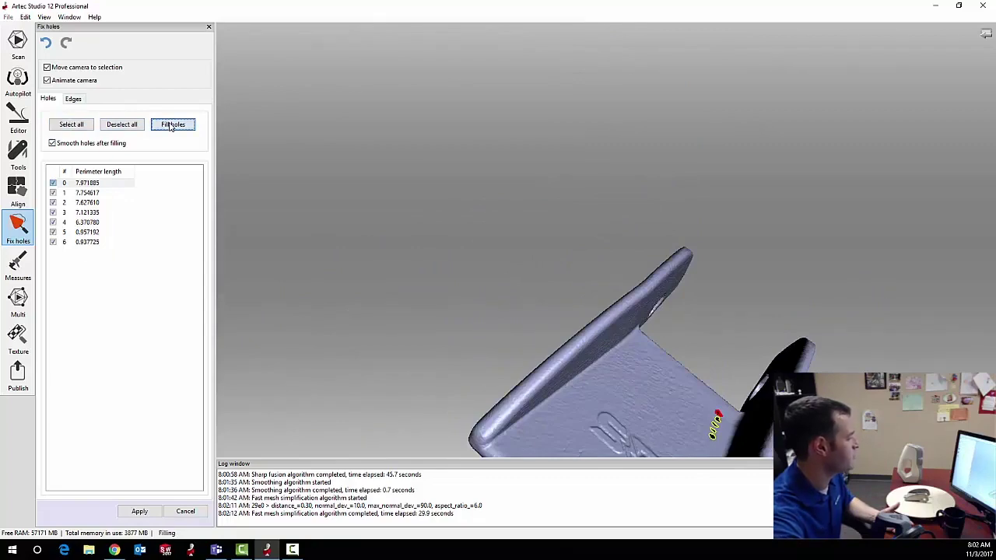
left_click(656, 318)
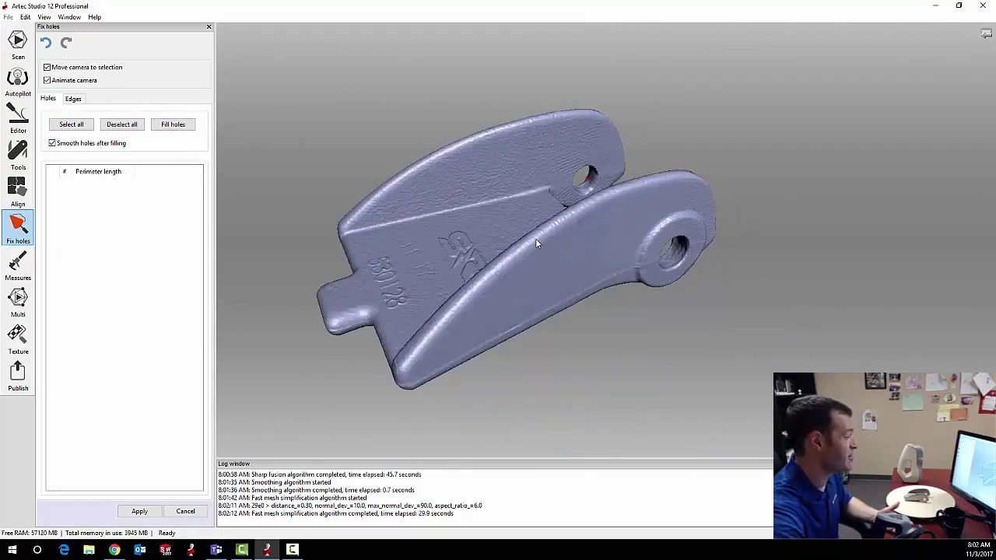
left_click(140, 511)
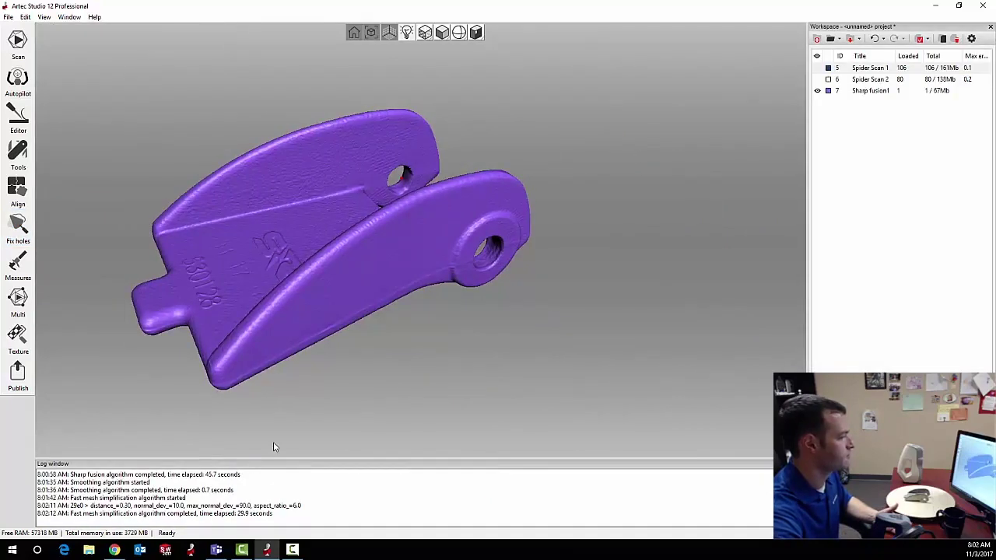
Try the Smoothing brush and Defeature brush on the bracket's embossed logo
left_click_drag(272, 392, 404, 359)
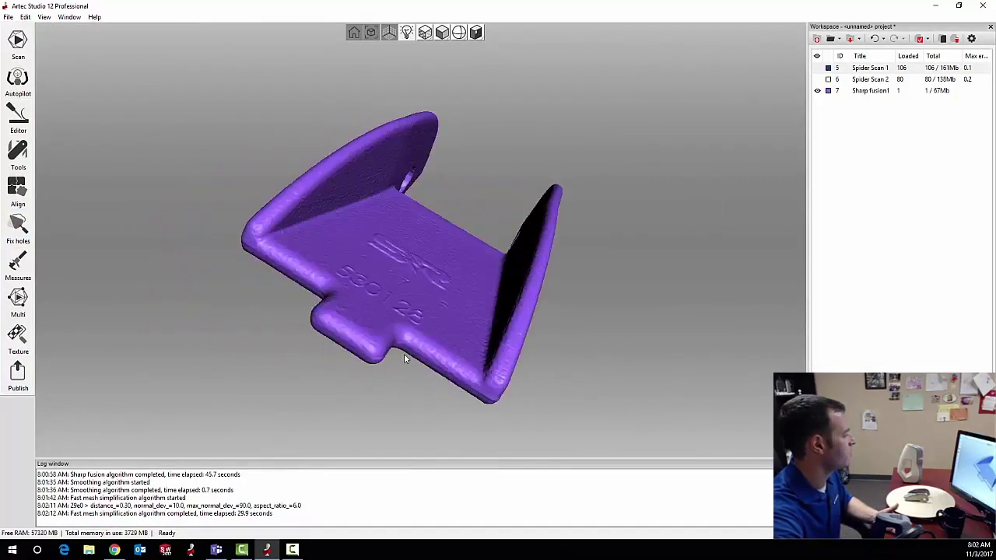
left_click(17, 118)
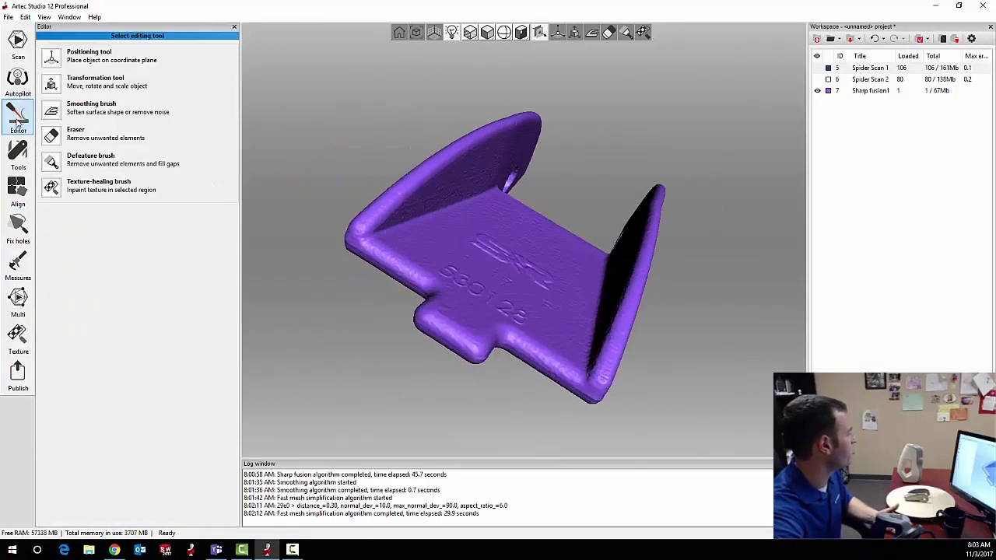
left_click(64, 114)
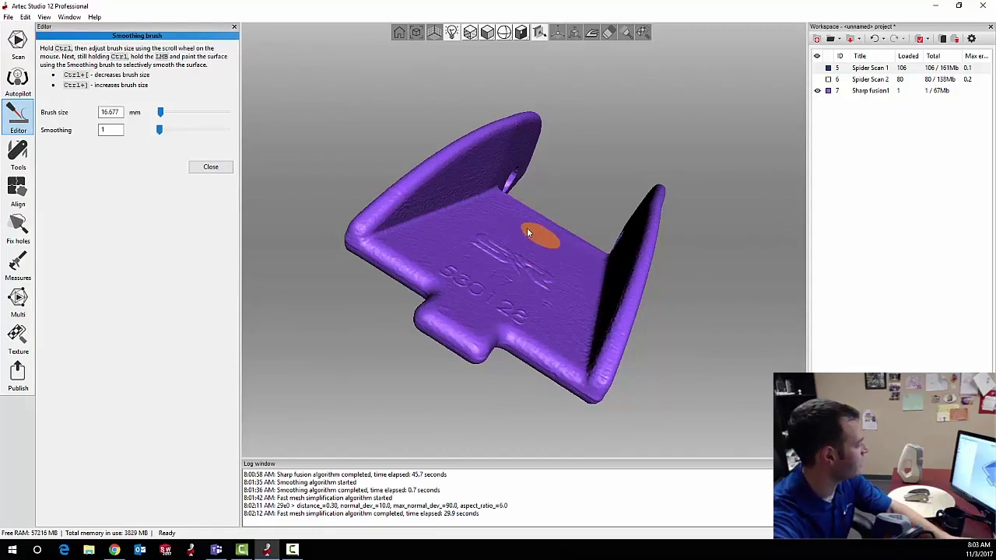
left_click_drag(550, 258, 516, 302)
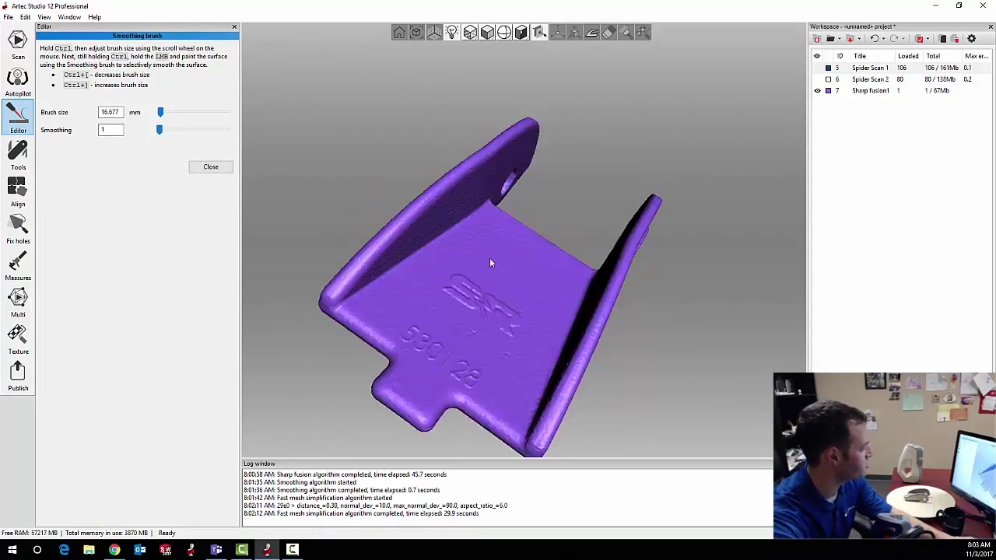
left_click(201, 170)
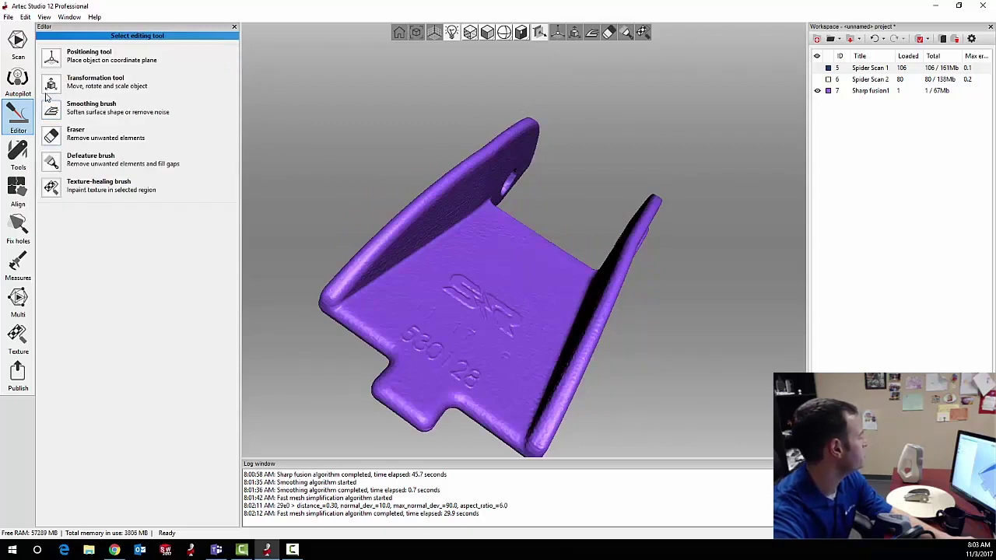
left_click(54, 166)
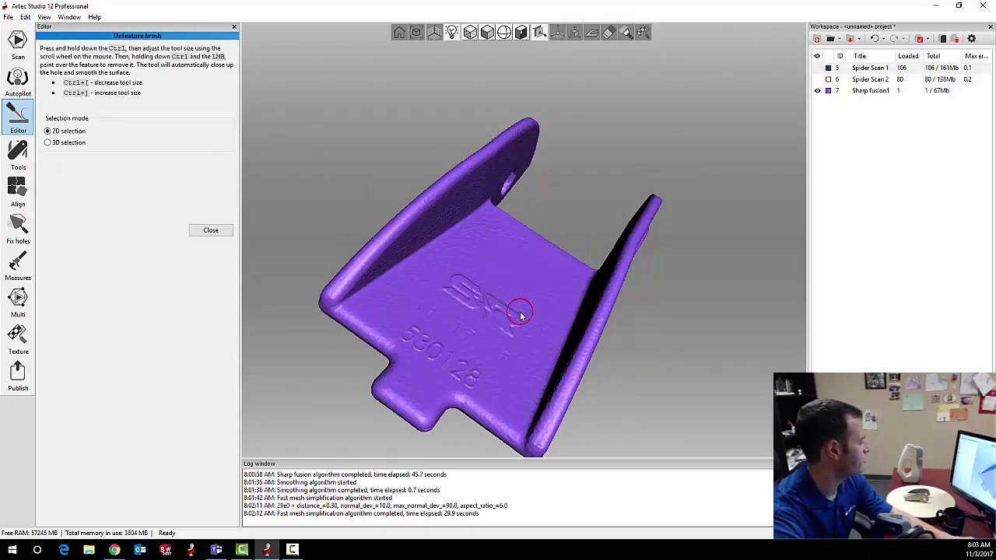
mouse_move(512, 327)
left_mouse_down("ctrl")
mouse_move(489, 300)
mouse_move(458, 288)
mouse_move(494, 319)
left_mouse_up("ctrl")
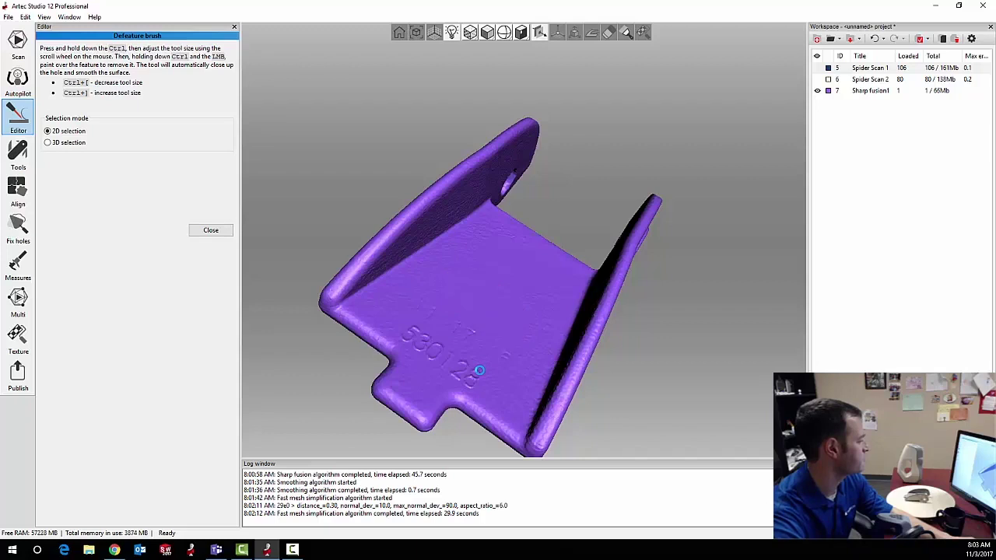
left_click(229, 237)
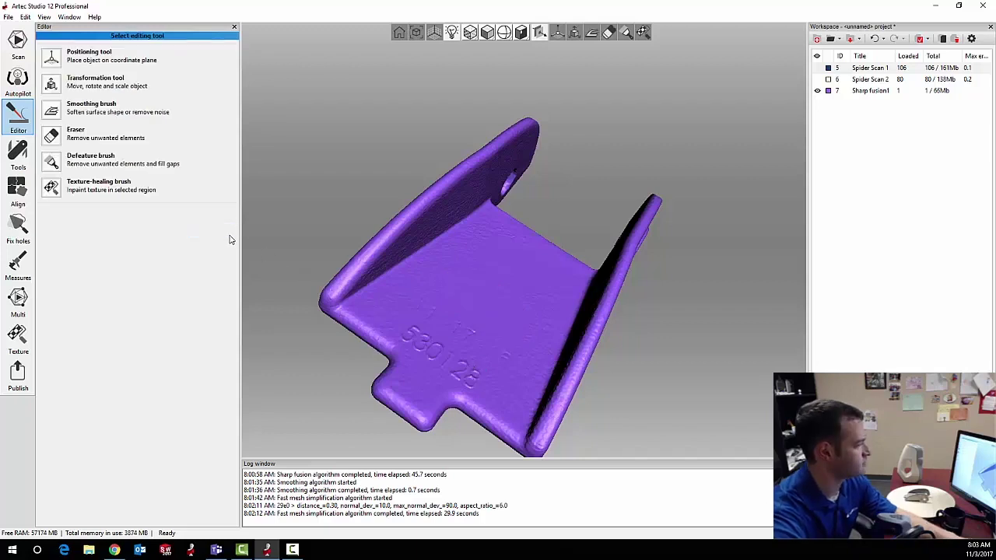
Undo the brush edits to keep the logo intact and bring up the Texture settings
key("ctrl+z")
key("ctrl+z")
left_click_drag(327, 273, 473, 329)
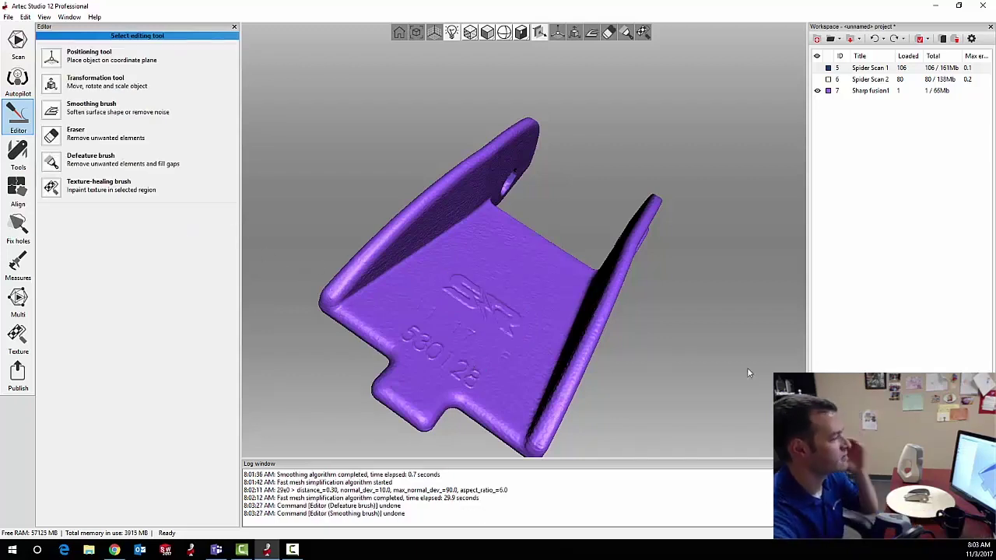
mouse_move(722, 394)
left_mouse_down()
mouse_move(659, 307)
mouse_move(537, 289)
mouse_move(609, 329)
left_mouse_up()
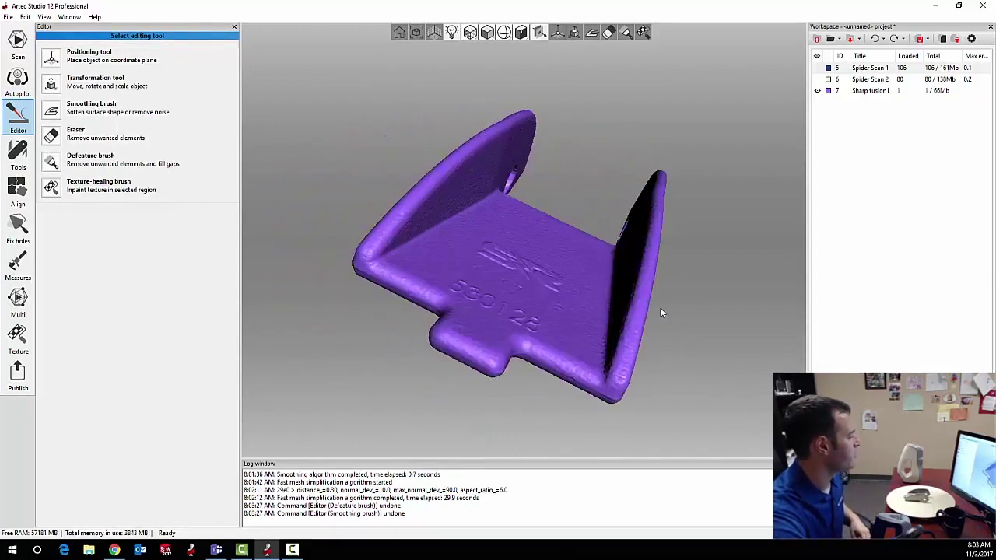
mouse_move(660, 311)
left_mouse_down()
mouse_move(591, 341)
mouse_move(622, 277)
mouse_move(613, 309)
left_mouse_up()
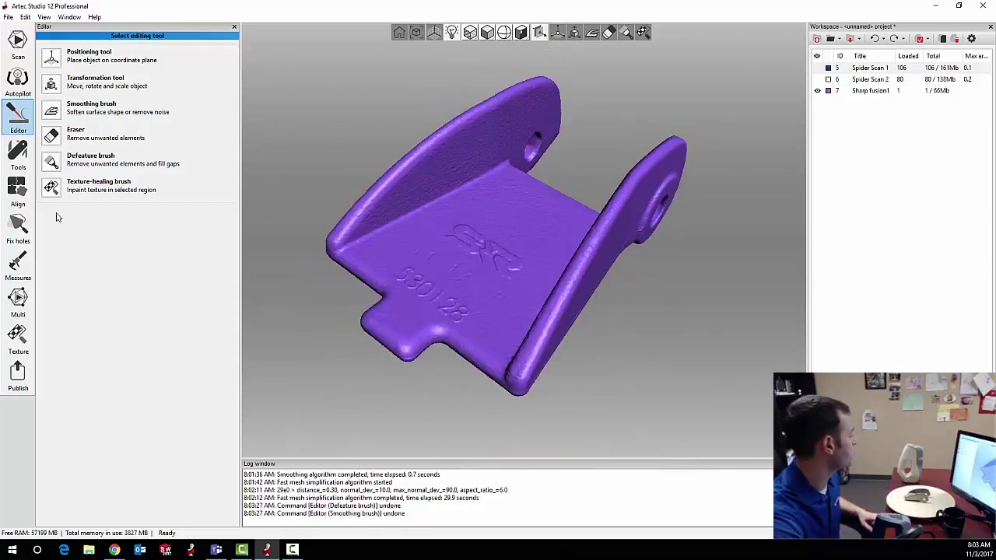
left_click(18, 339)
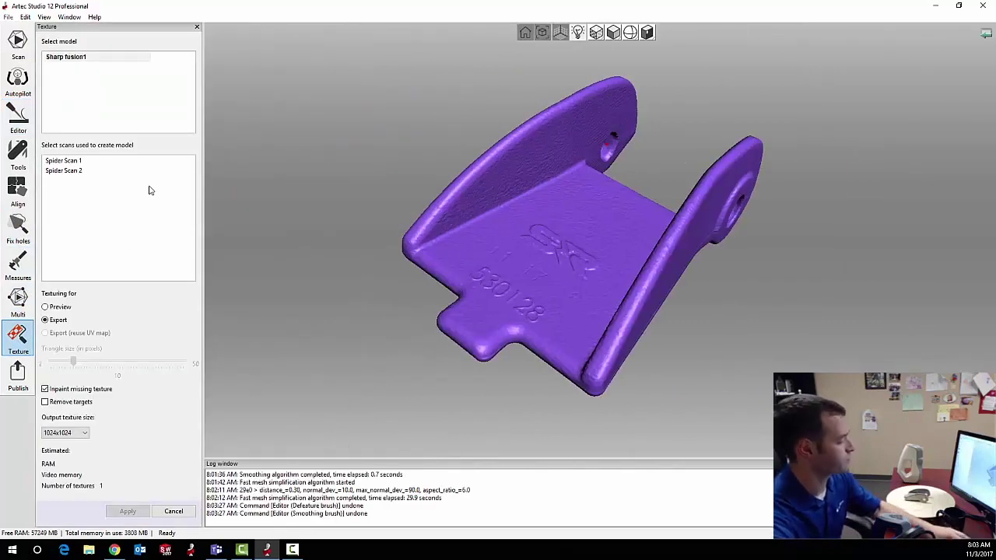
Texture Sharp fusion1 using both Spider Scan 1 and Spider Scan 2 as sources
key("ctrl+a")
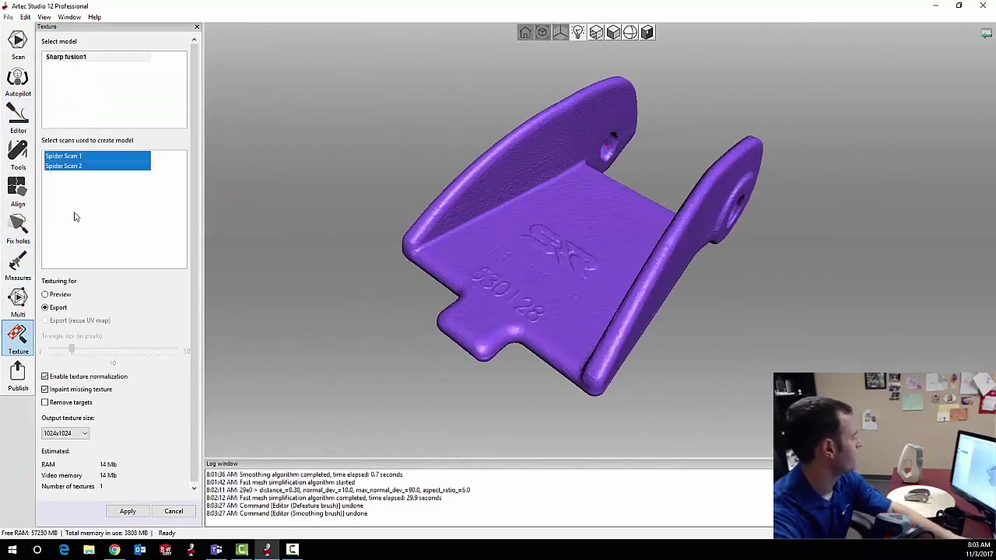
left_click(125, 512)
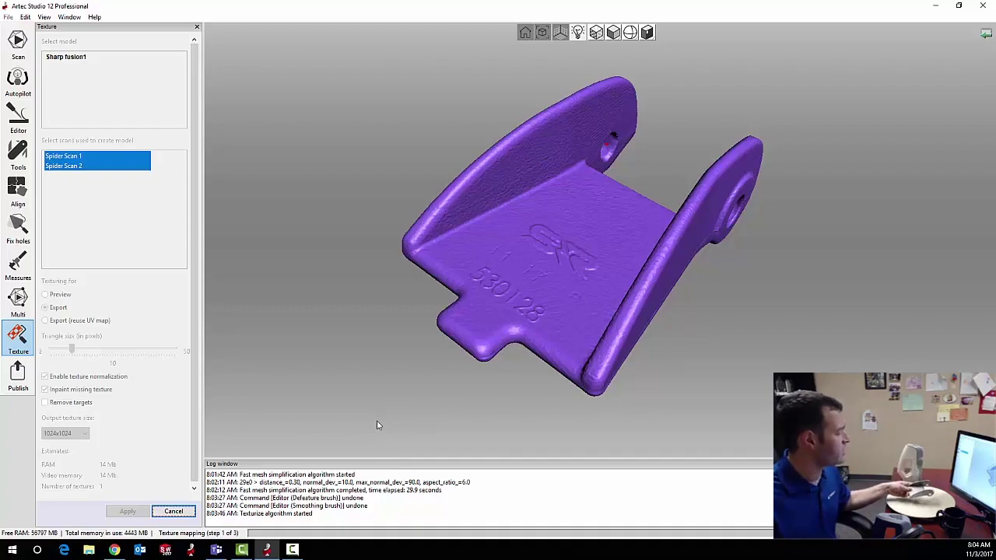
Lower the texture brightness to 1.34 and apply it, then review the textured bracket
left_click_drag(377, 425, 413, 421)
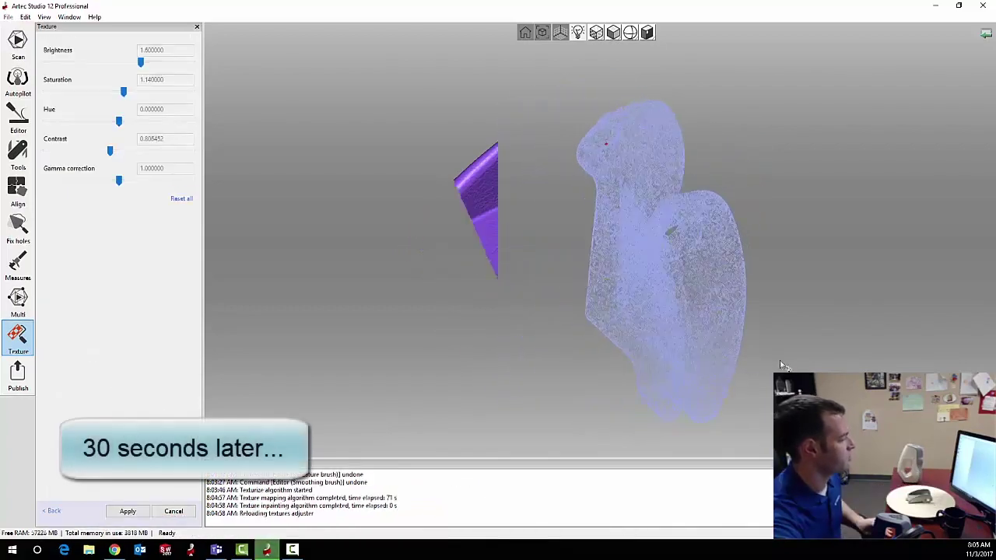
left_click_drag(571, 298, 482, 234)
left_click_drag(140, 61, 129, 66)
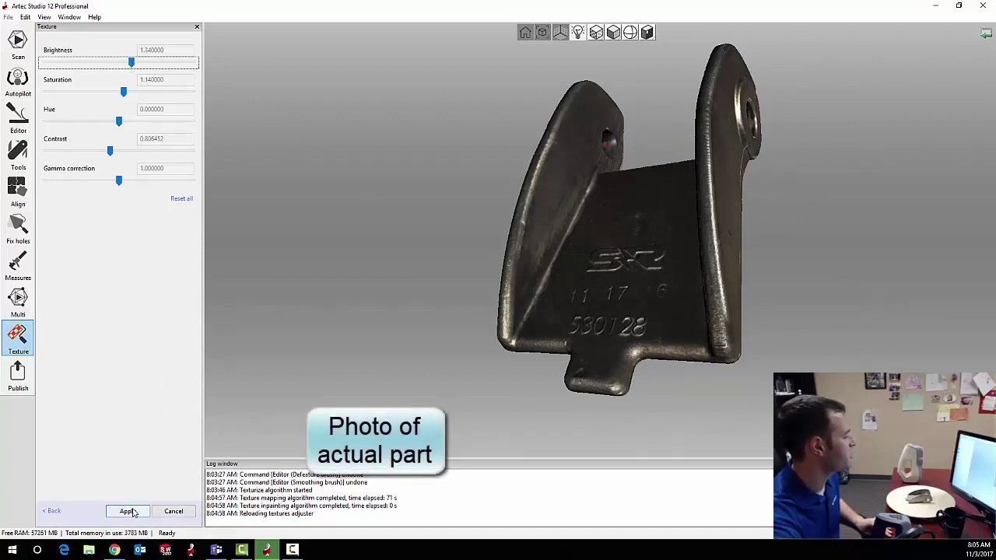
left_click(127, 511)
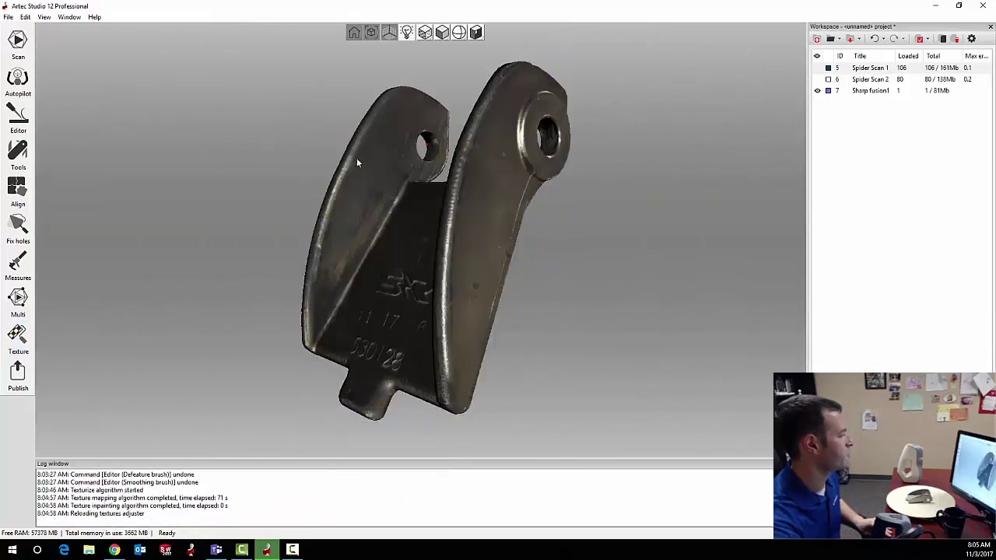
left_click_drag(356, 158, 403, 326)
scroll(407, 324, "down", 3)
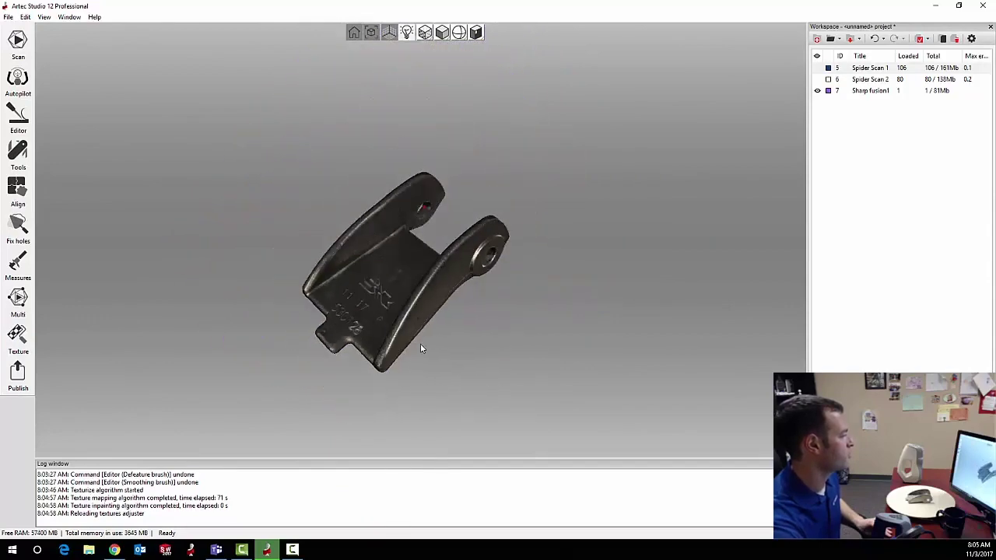